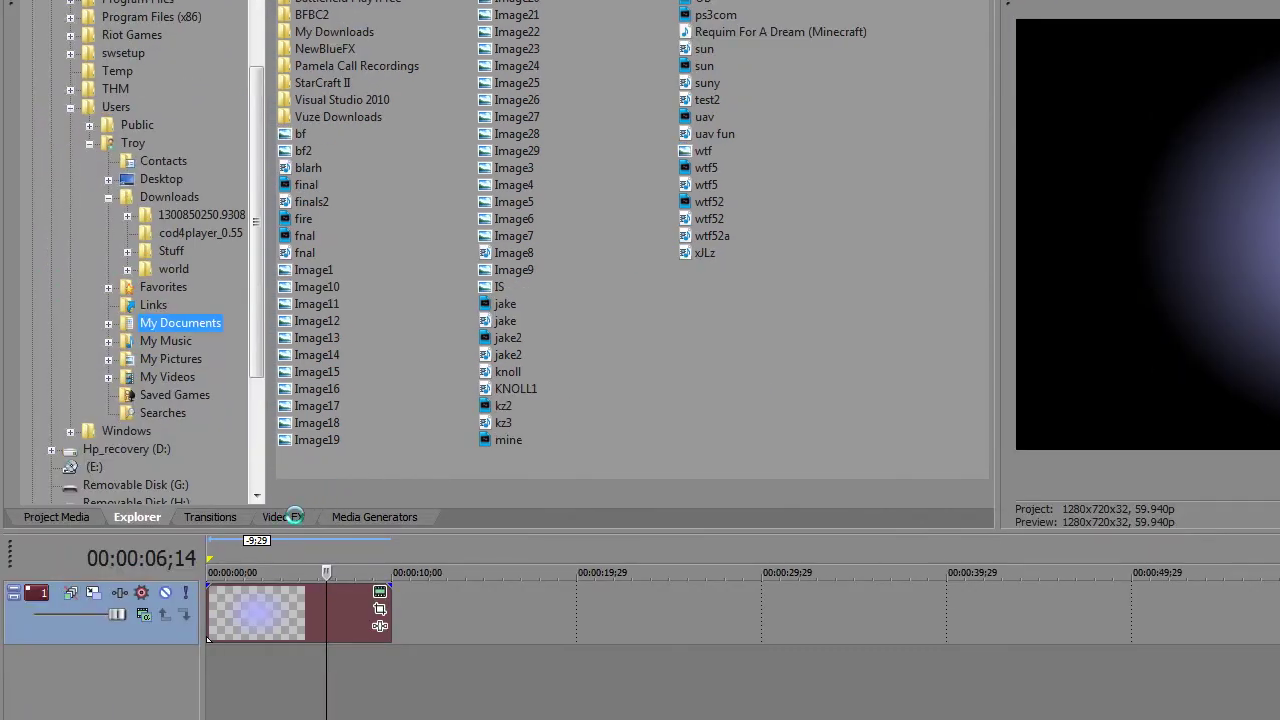
Open the Media Generators tab to list the gradient presets
click(335, 516)
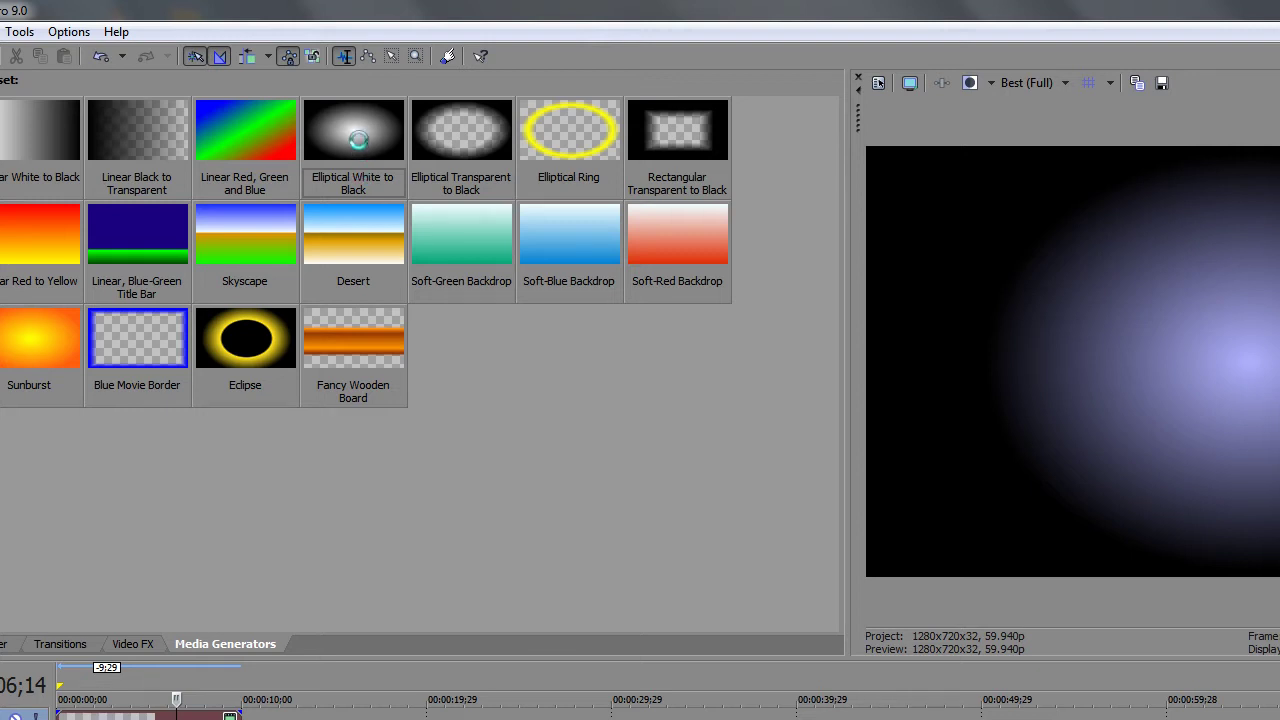
Add an Elliptical White to Black gradient with a transparent edge and blue centre (R 125, G 127, B 255)
click(362, 145)
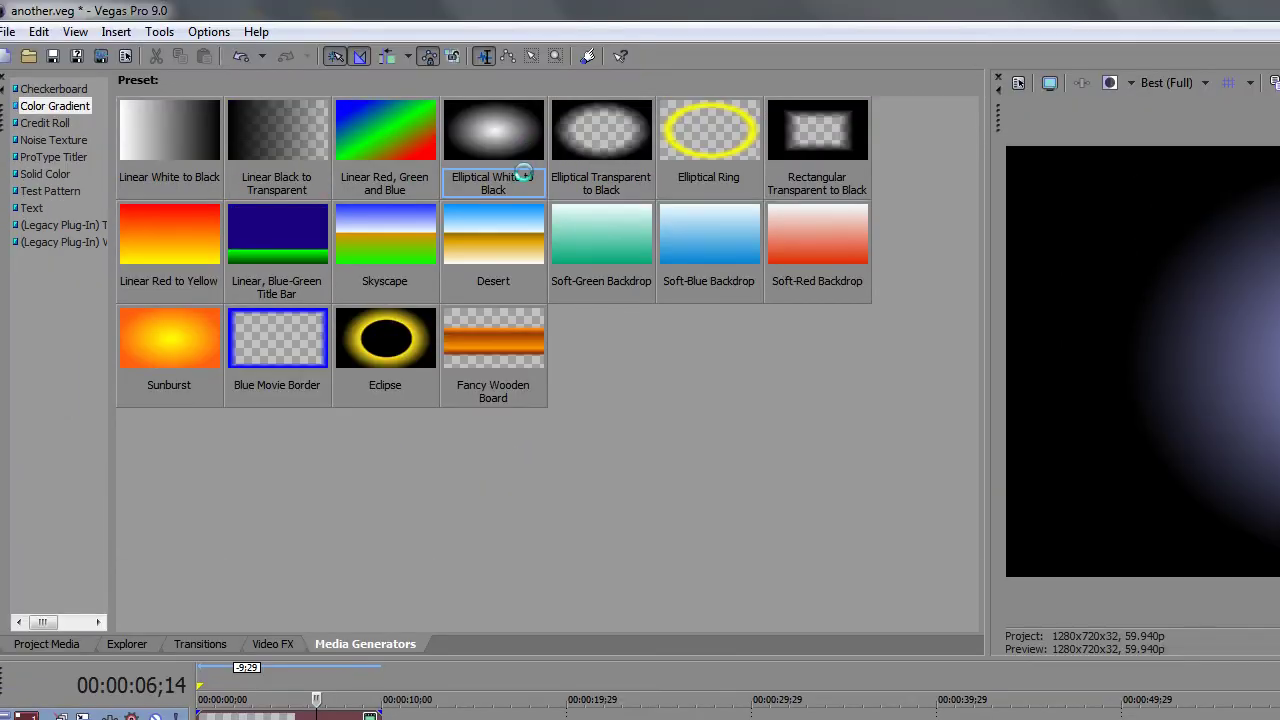
drag(600, 431, 586, 466)
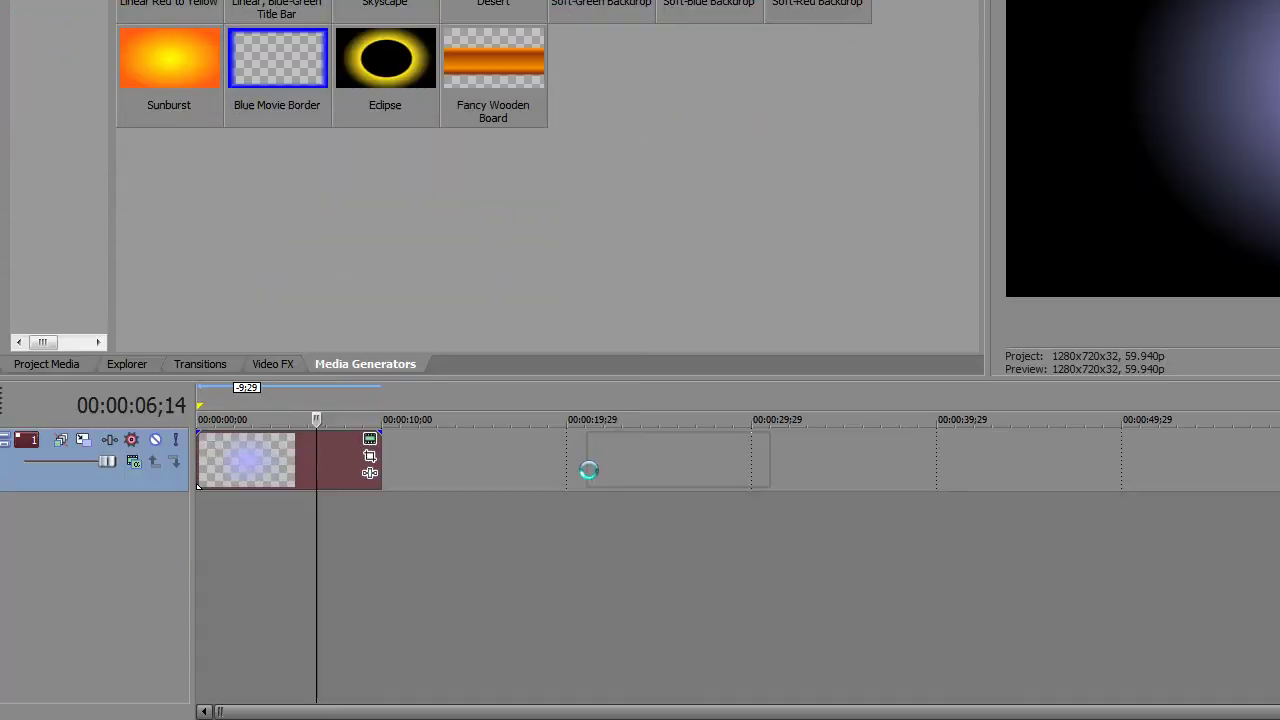
click(306, 317)
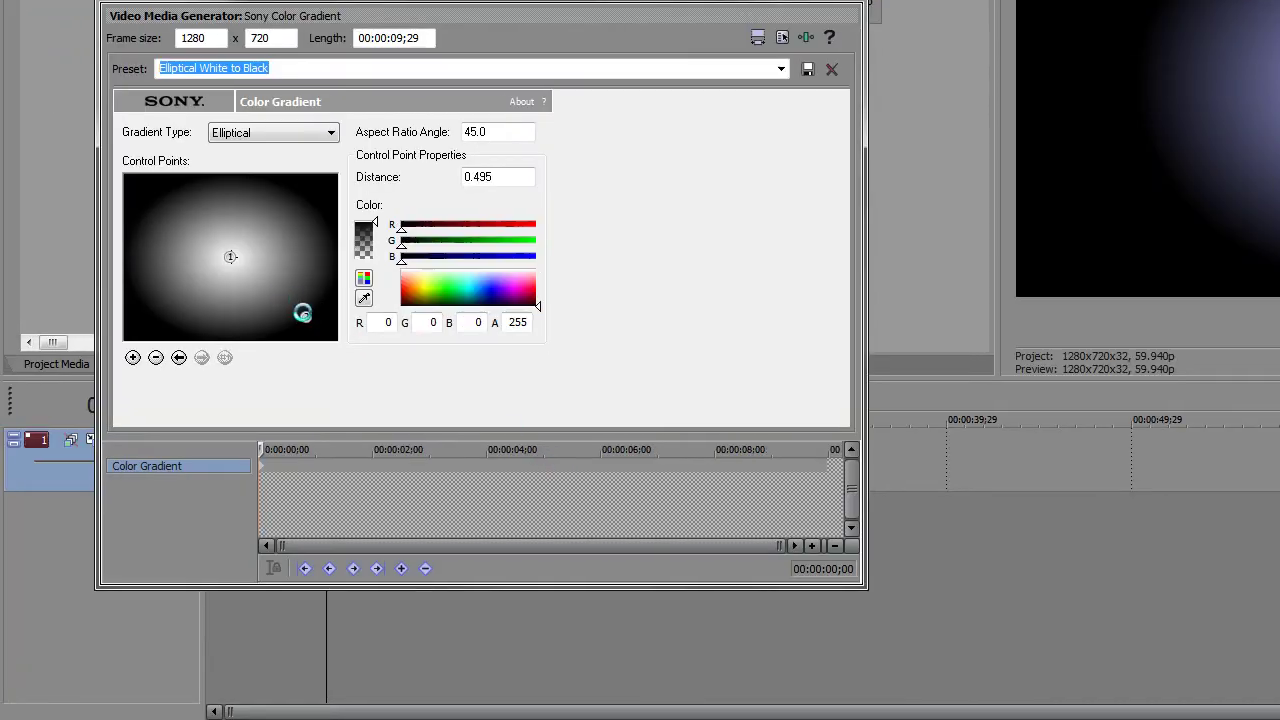
drag(369, 222, 369, 258)
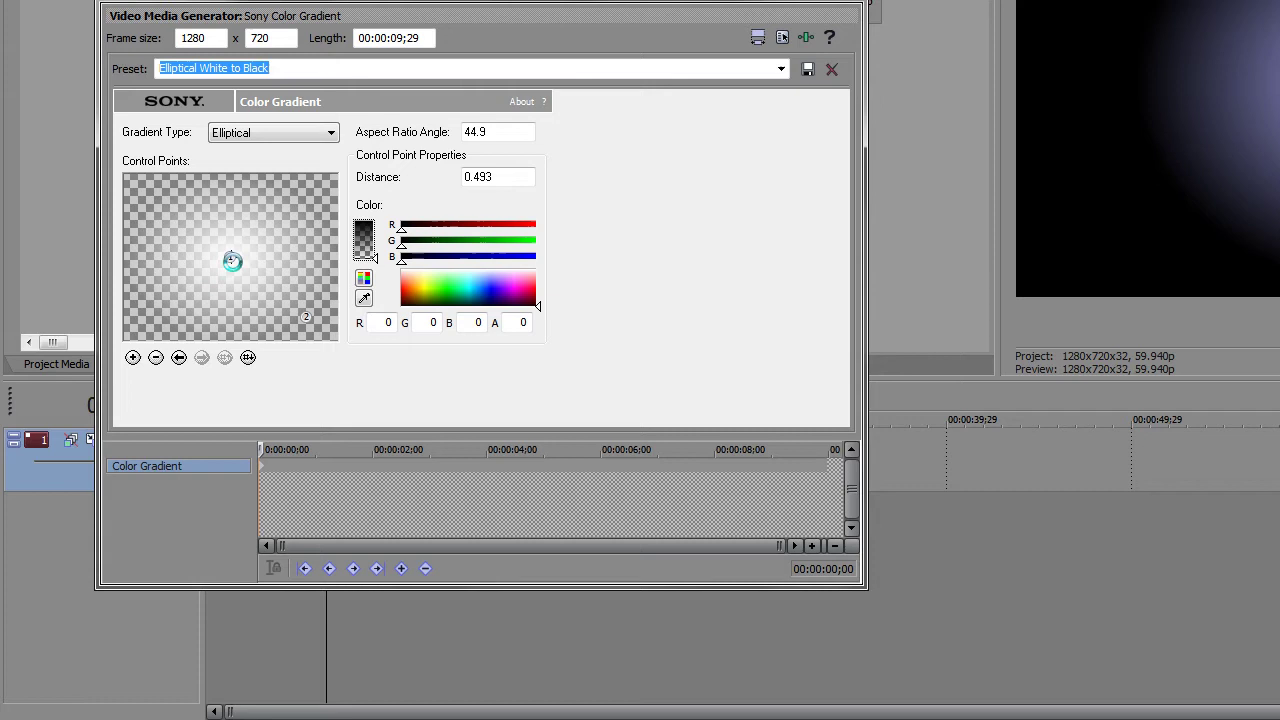
click(231, 257)
drag(533, 231, 467, 246)
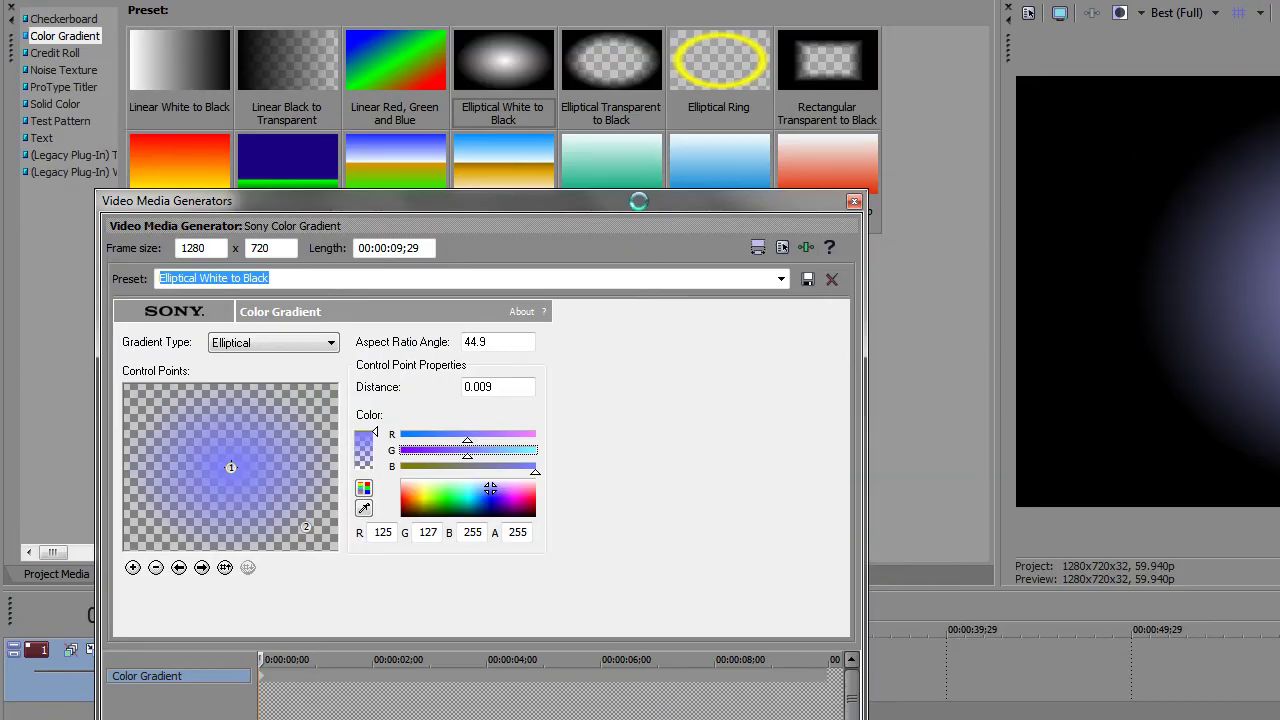
drag(660, 200, 1015, 191)
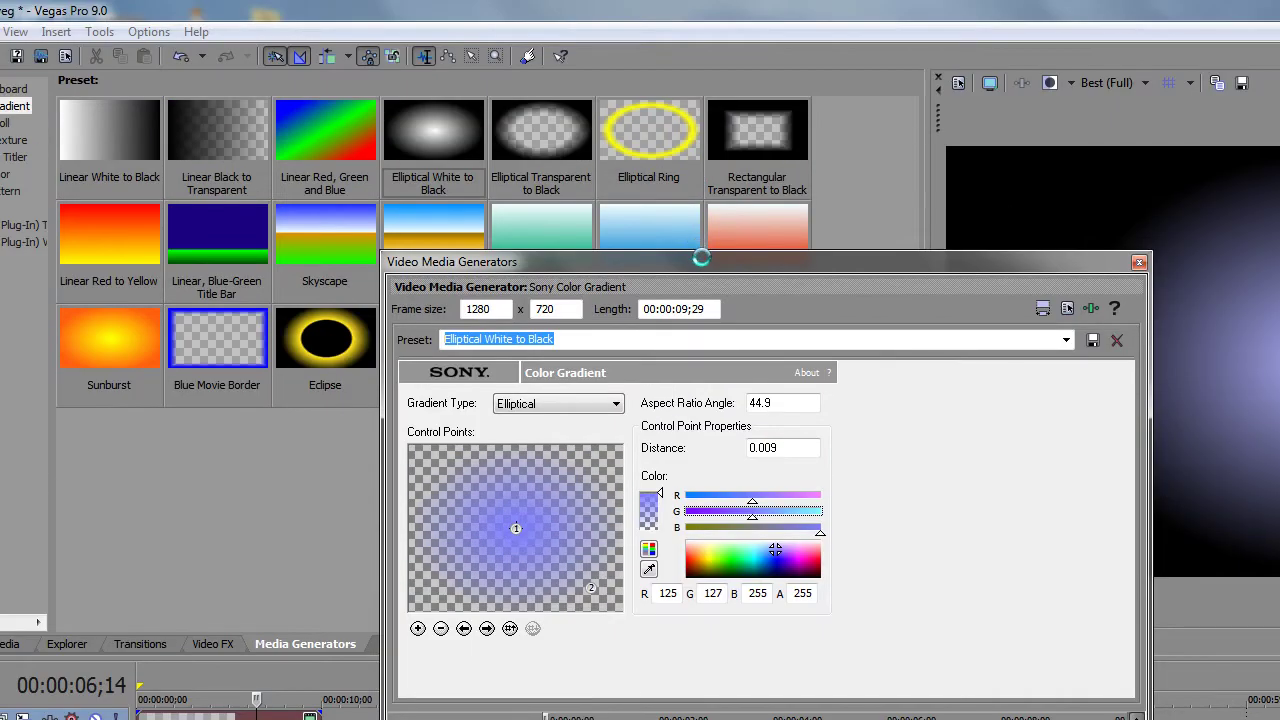
drag(700, 188, 425, 178)
Pull the gradient's outer point in to Distance 0.380, Aspect Ratio Angle 60.4
click(512, 484)
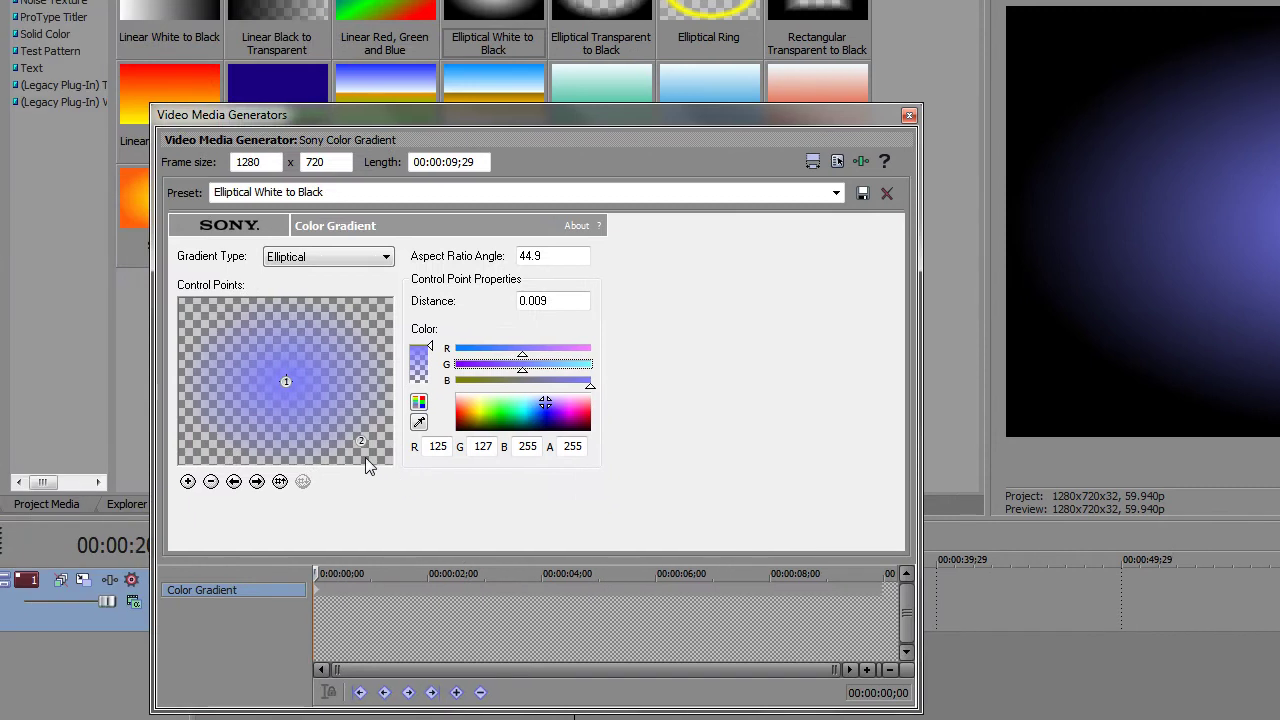
click(364, 446)
drag(364, 446, 342, 446)
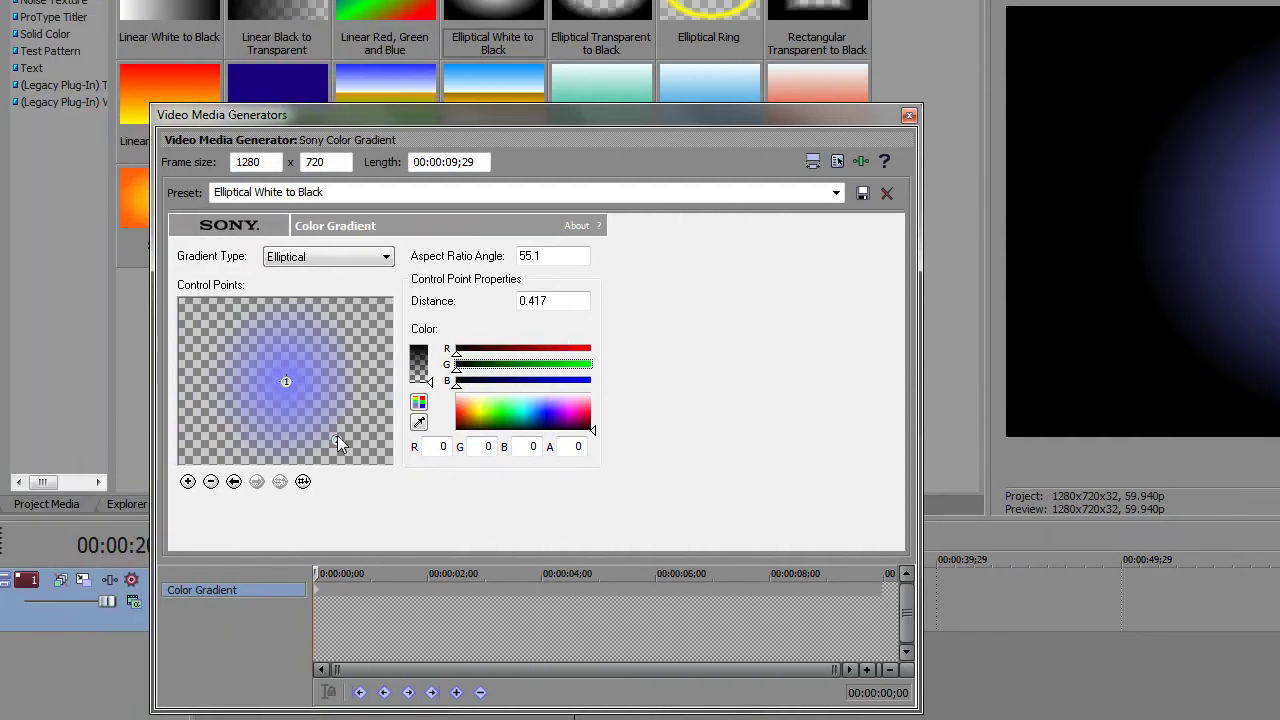
drag(337, 440, 326, 433)
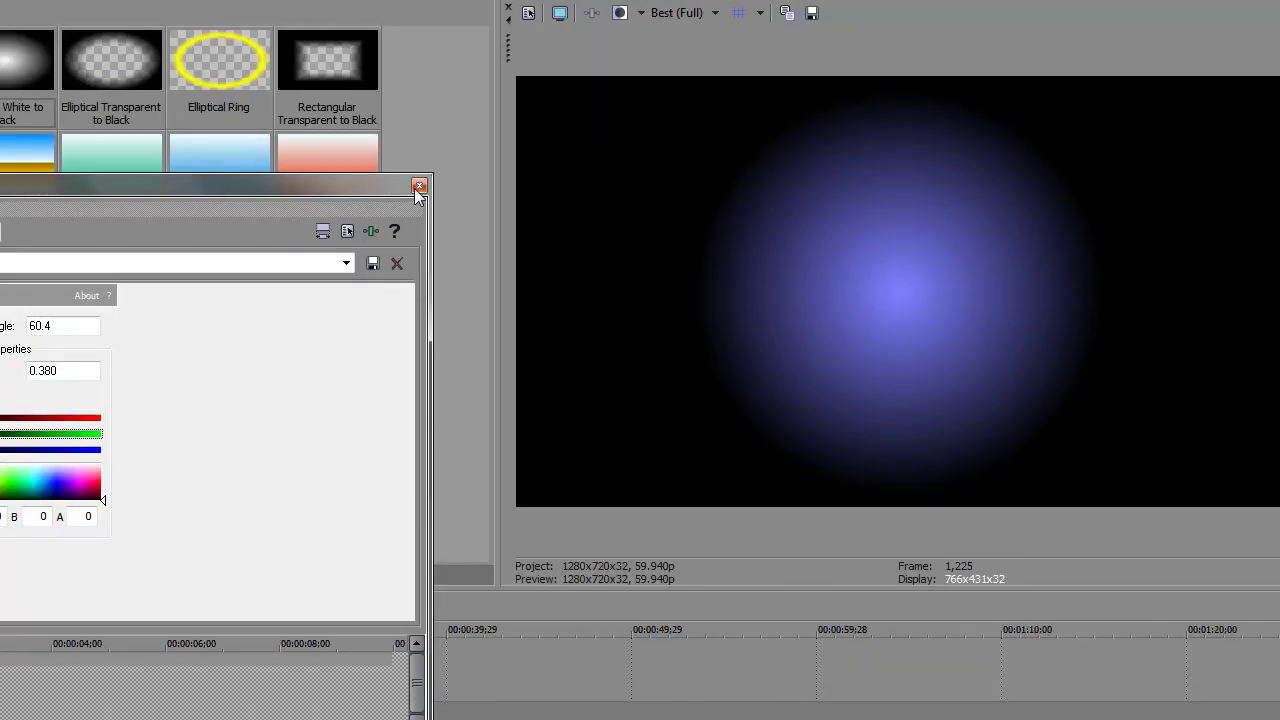
Delete the extra gradient event, keeping a single gradient clip
click(419, 187)
right_click(483, 474)
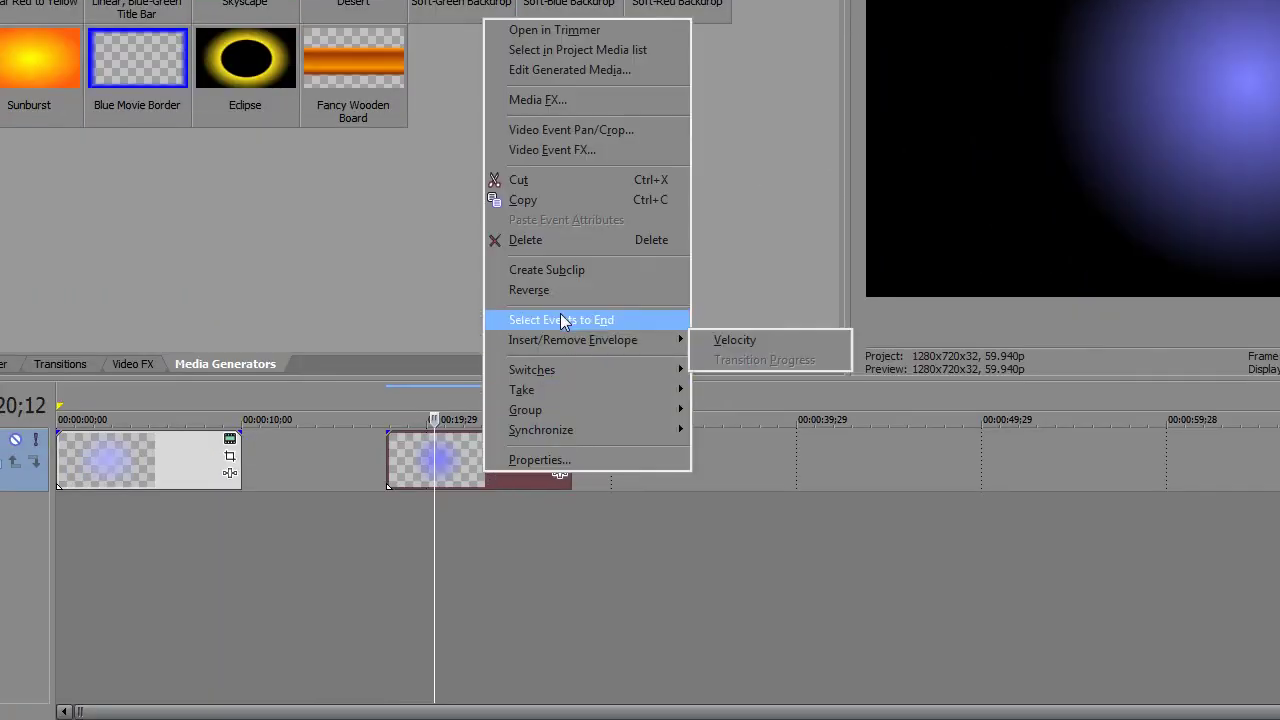
click(572, 240)
click(119, 457)
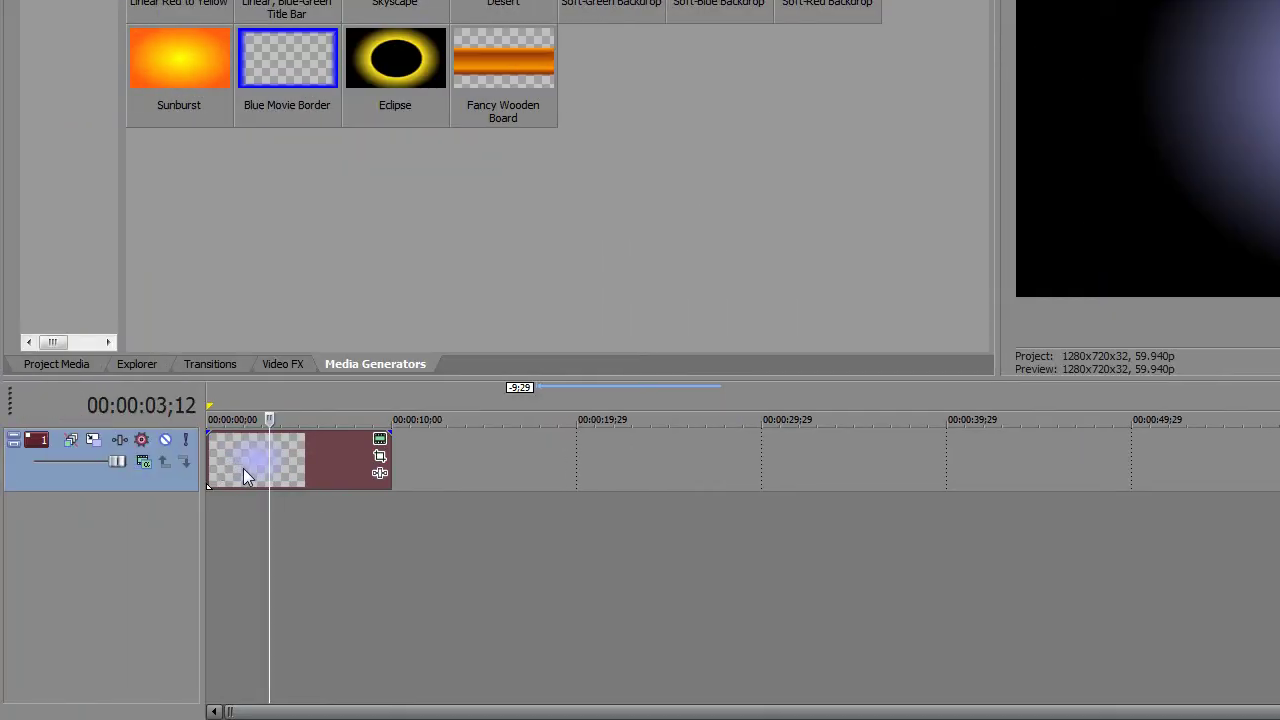
Copy the gradient clip onto a newly inserted video track above as a new copy
right_click(243, 468)
click(337, 195)
right_click(176, 486)
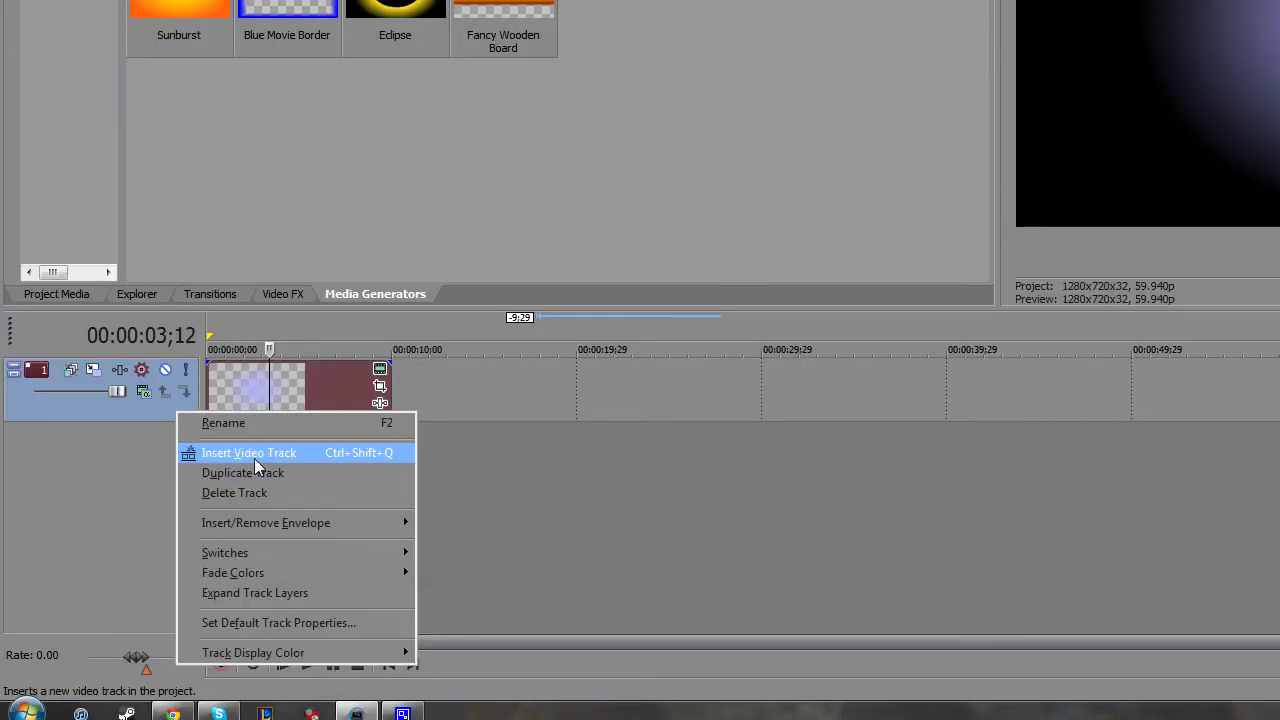
click(249, 523)
right_click(209, 386)
click(262, 400)
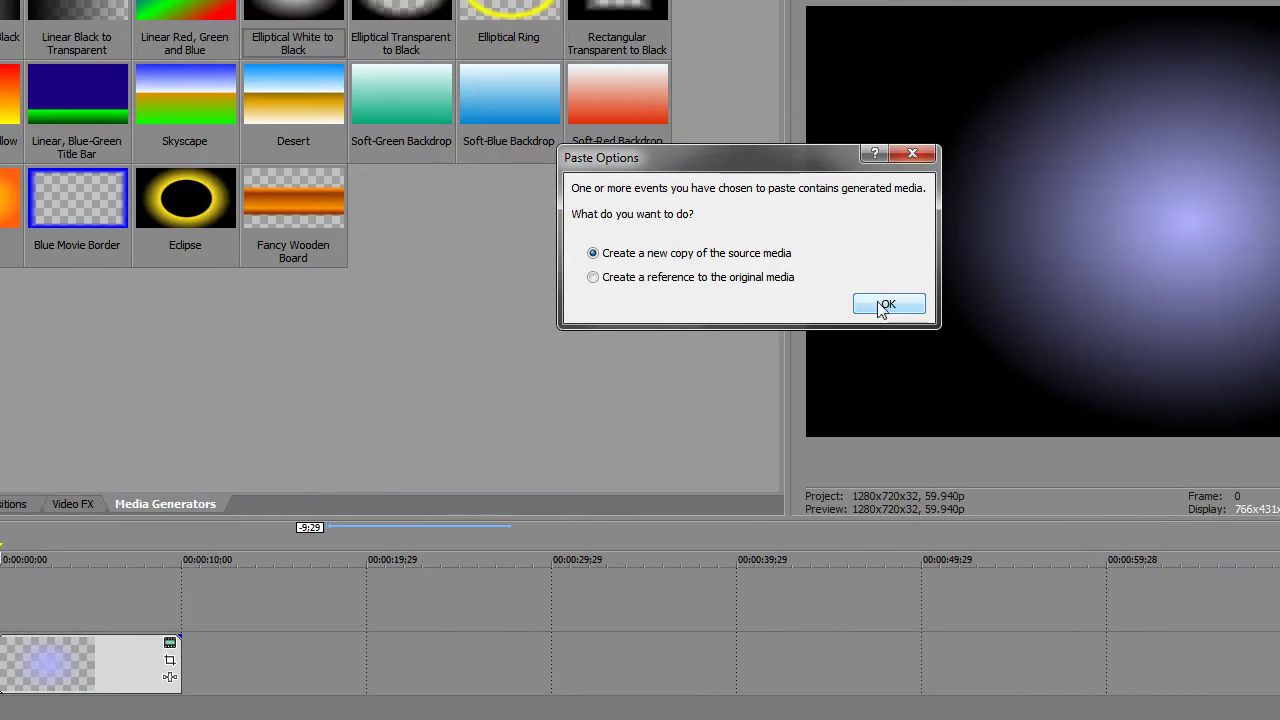
click(887, 305)
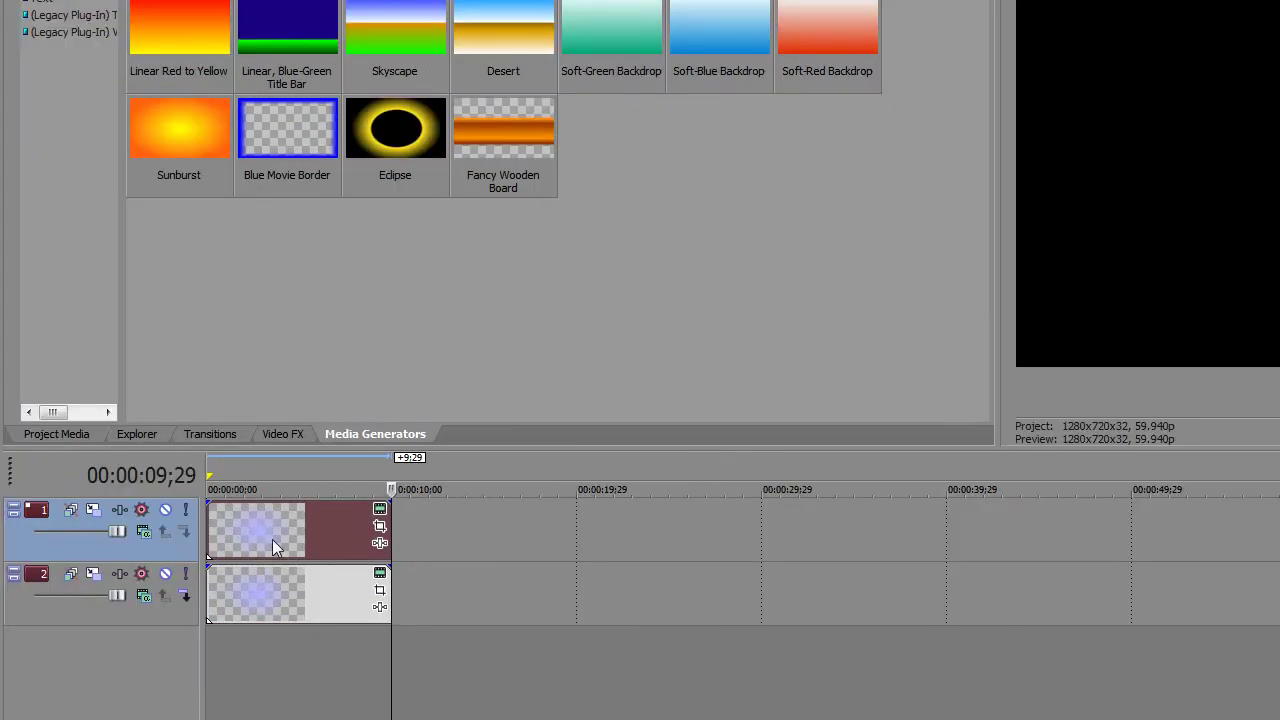
Set track 1's compositing mode to Screen to brighten the glow
click(61, 620)
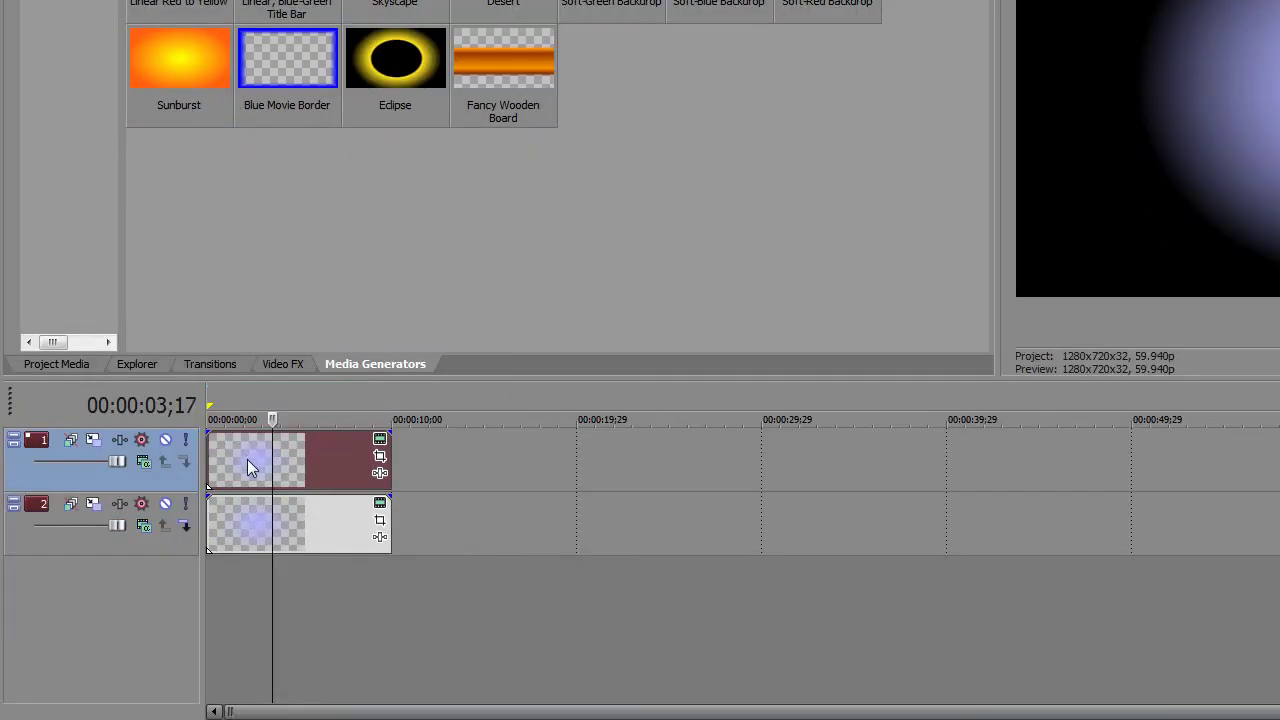
click(146, 459)
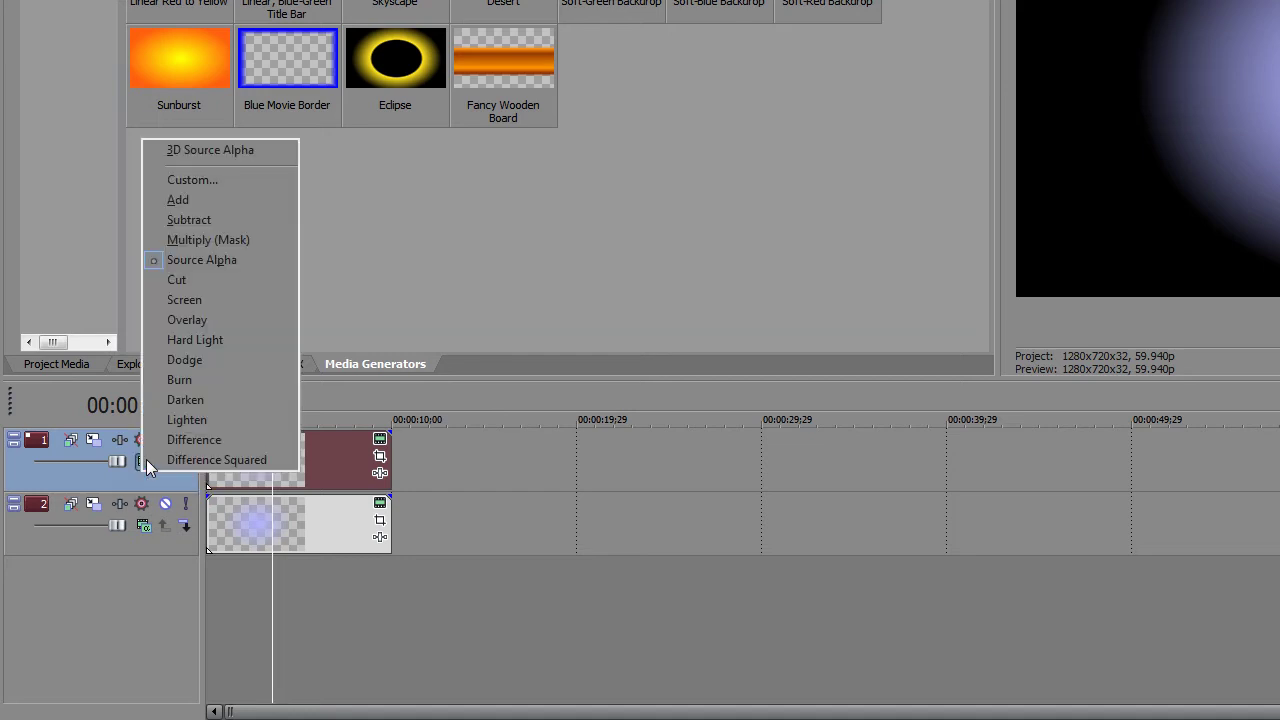
click(233, 293)
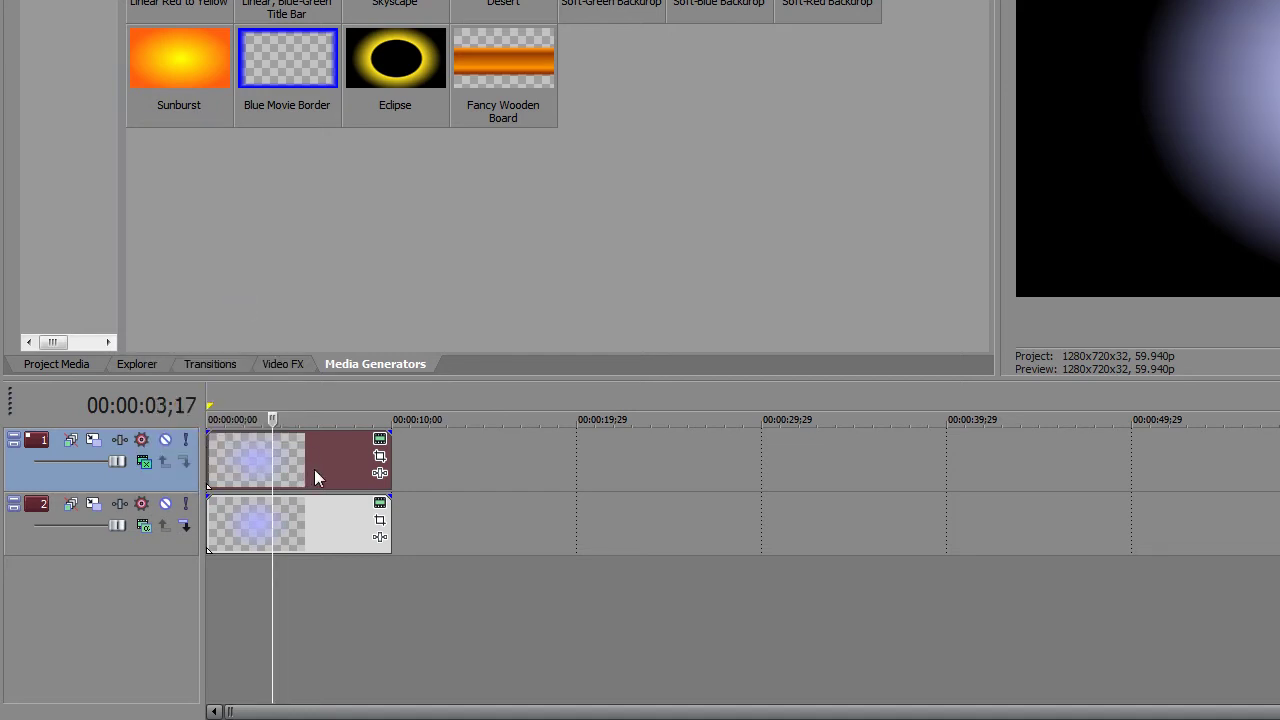
click(306, 465)
click(319, 515)
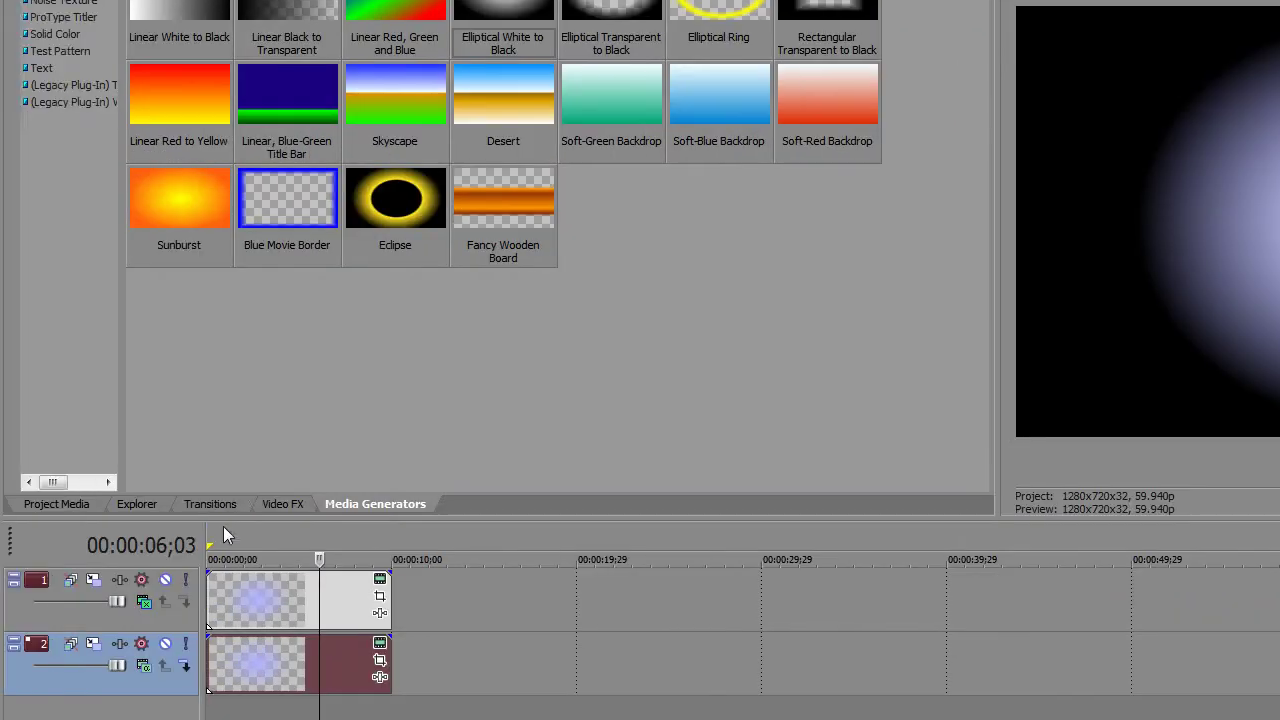
Apply the Light Rays Cyan Spotlight preset to the top orb clip
click(276, 502)
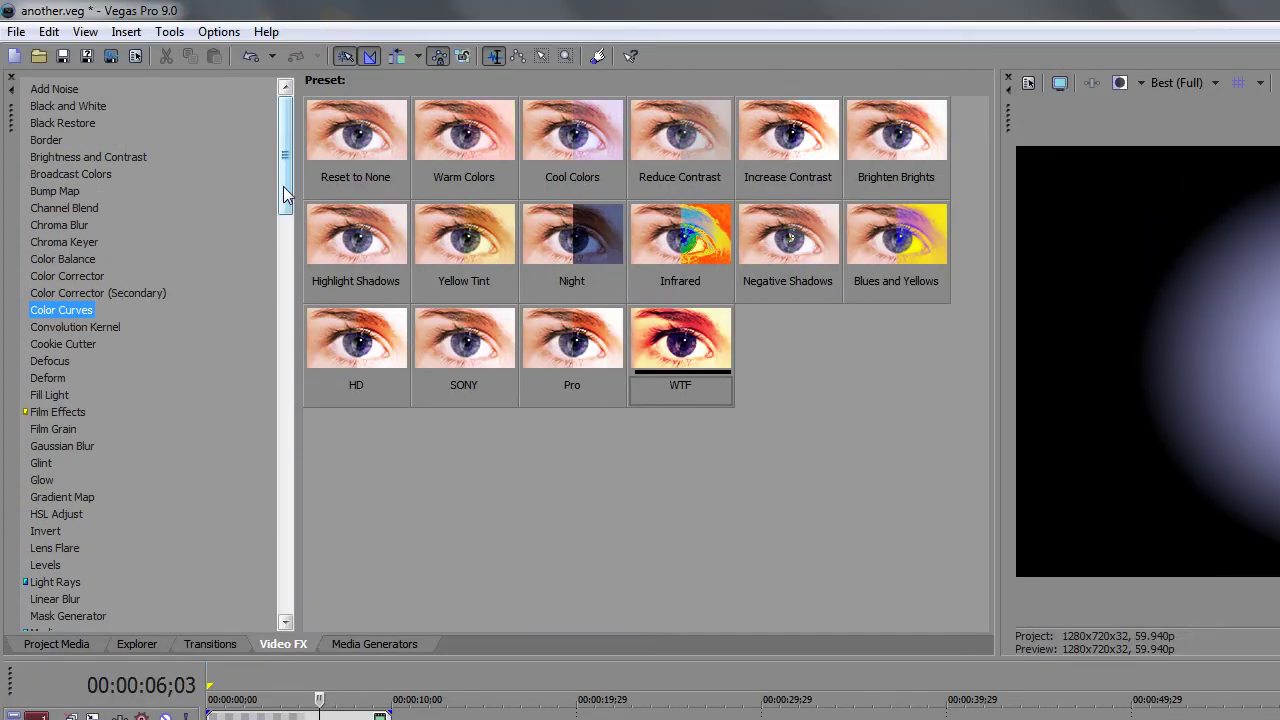
drag(283, 46, 283, 50)
drag(283, 198, 277, 243)
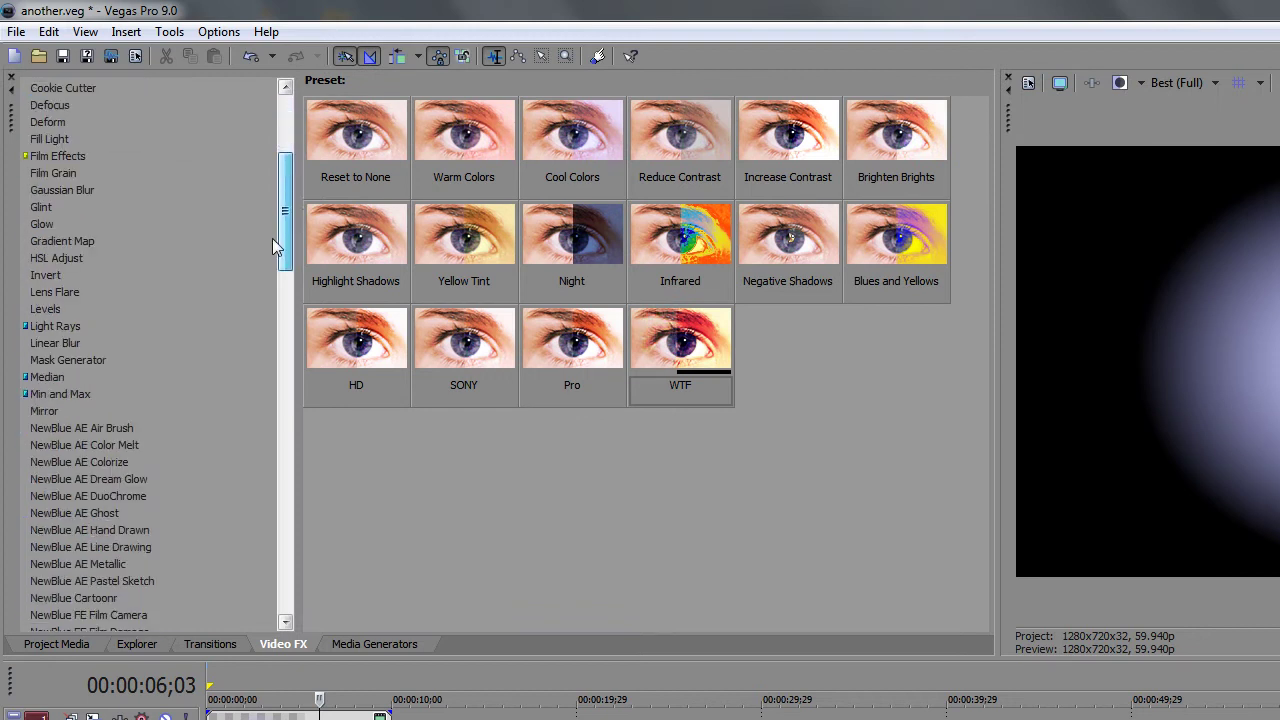
click(58, 328)
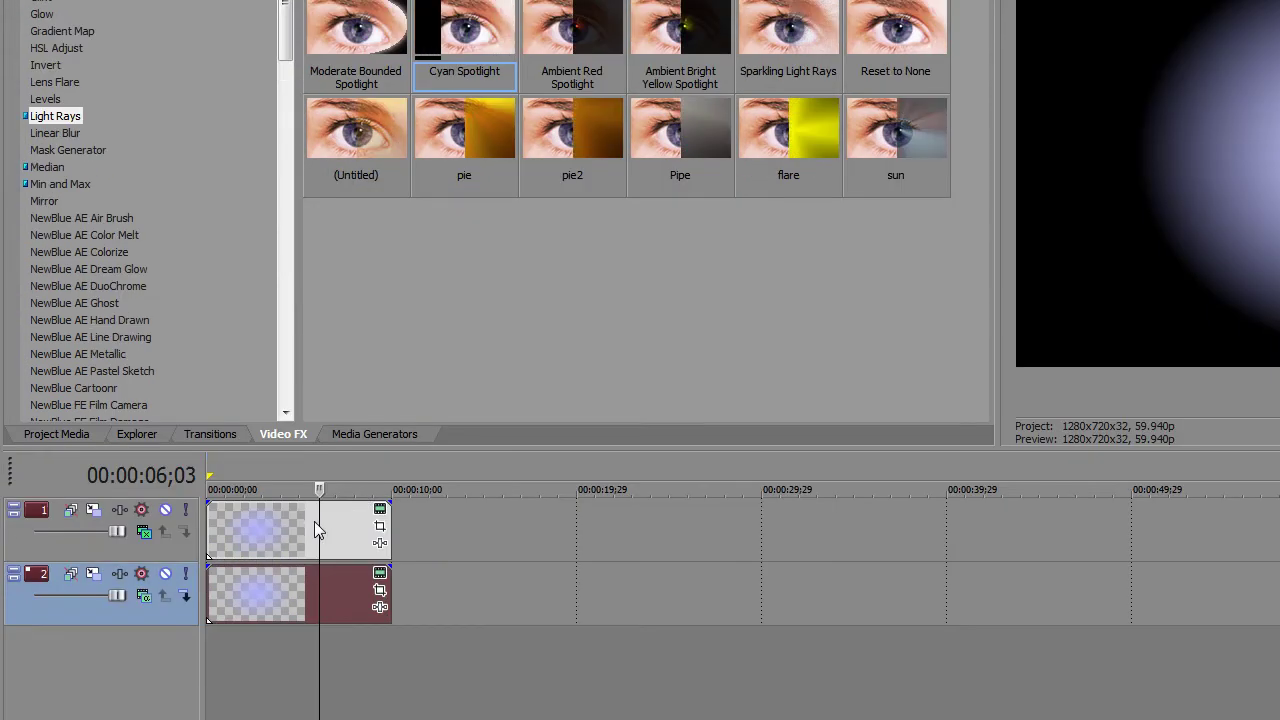
drag(314, 521, 314, 521)
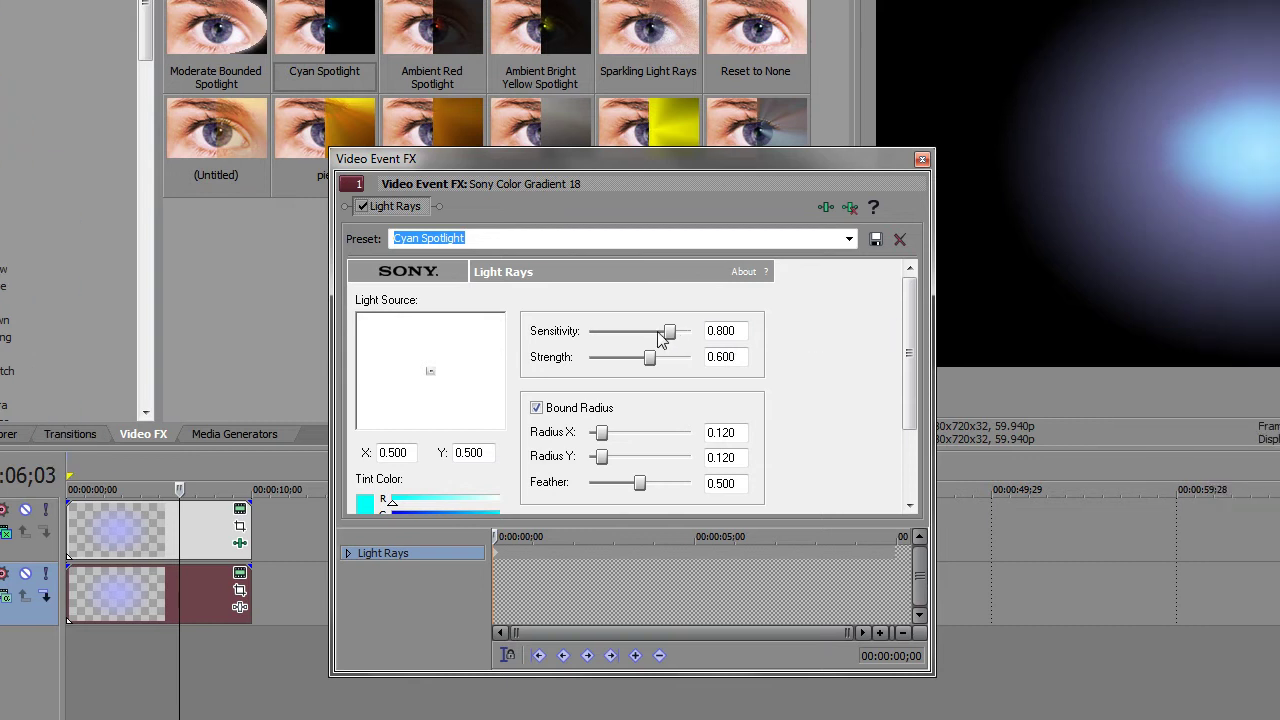
Set Light Rays sensitivity, strength, radius and feather to 1.000 and sample the orb's blue as tint
drag(668, 332, 692, 357)
drag(601, 432, 705, 434)
drag(600, 457, 713, 457)
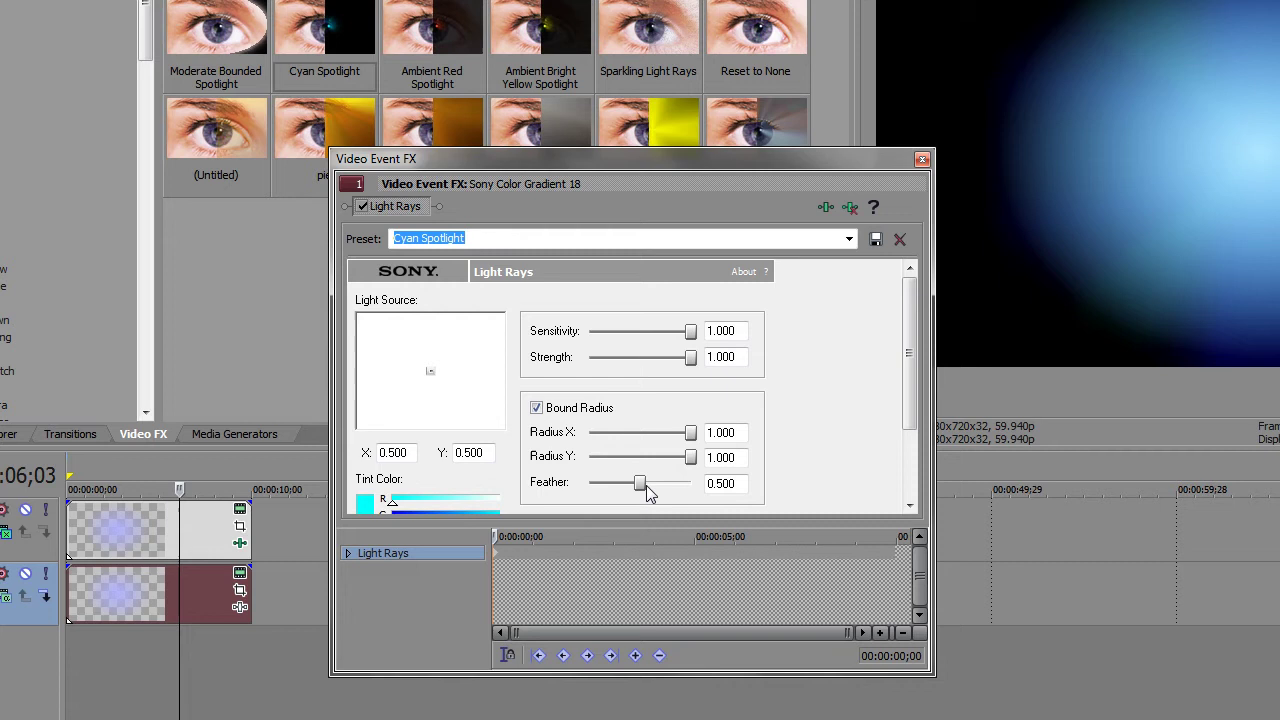
drag(640, 483, 698, 484)
drag(906, 366, 908, 415)
click(366, 510)
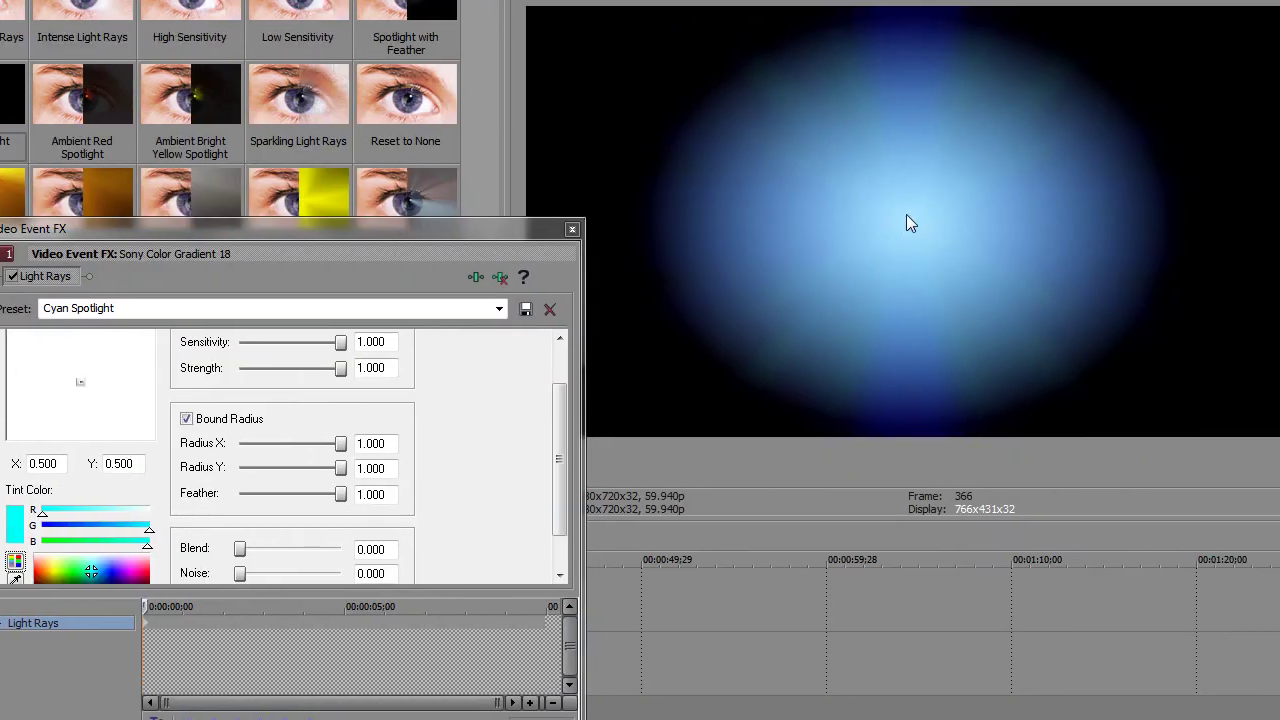
click(1256, 144)
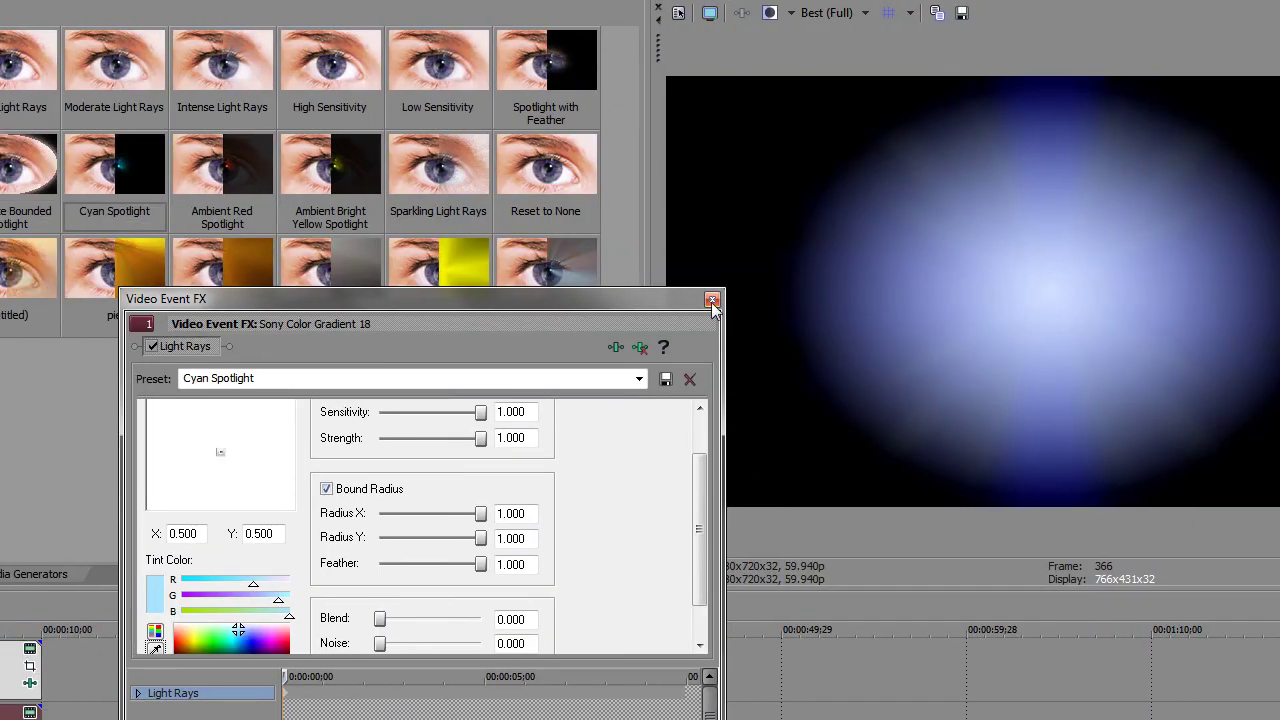
Apply the 'sun' Starburst preset to the orb clip on track 2
click(712, 301)
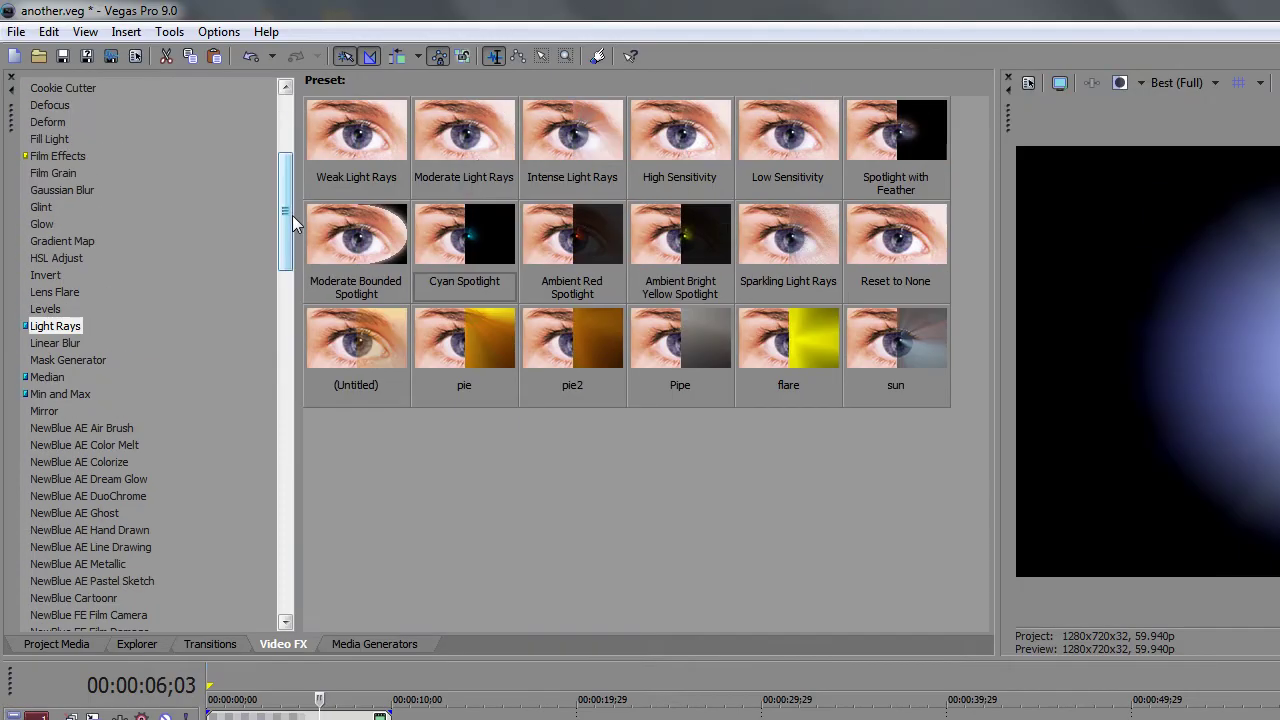
drag(292, 215, 269, 530)
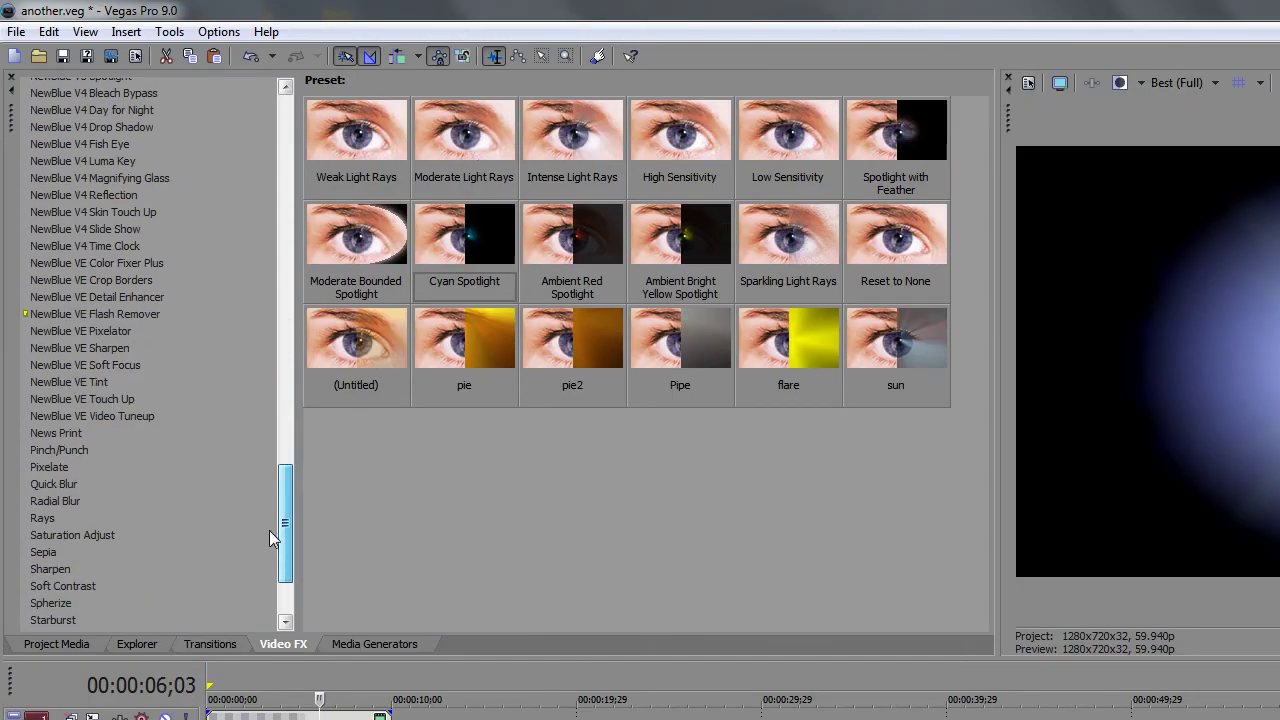
click(53, 471)
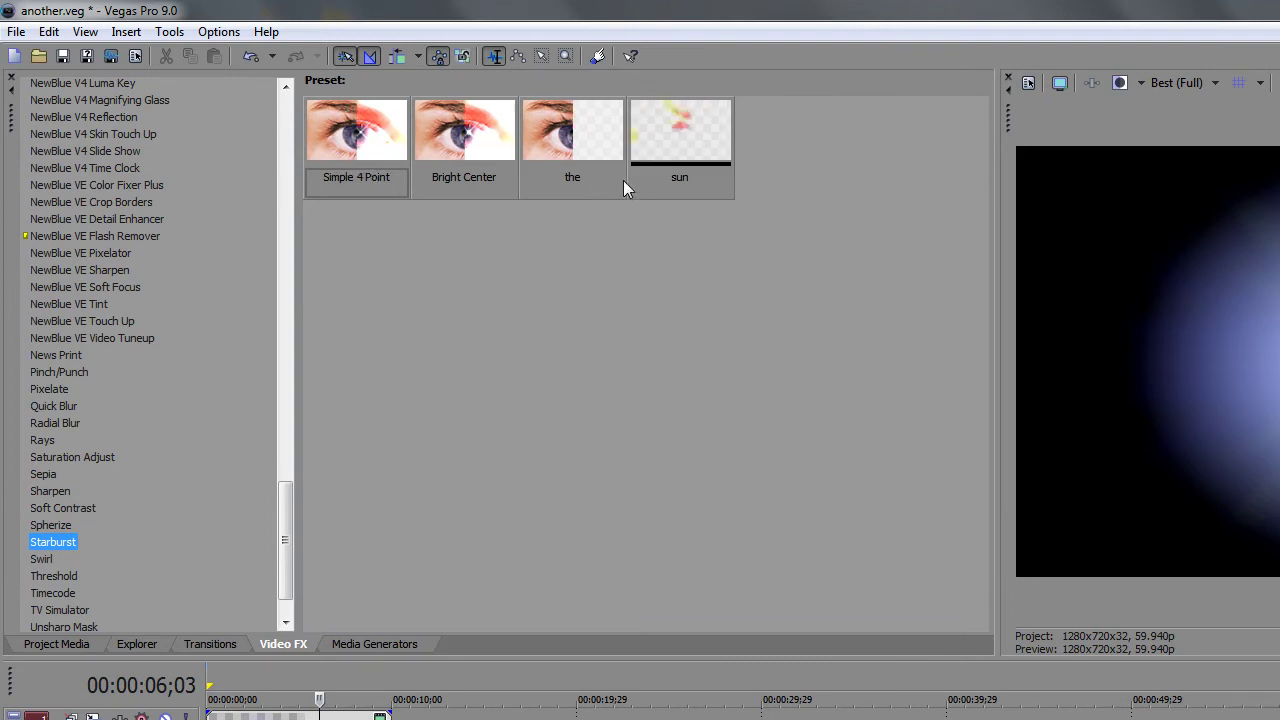
click(690, 140)
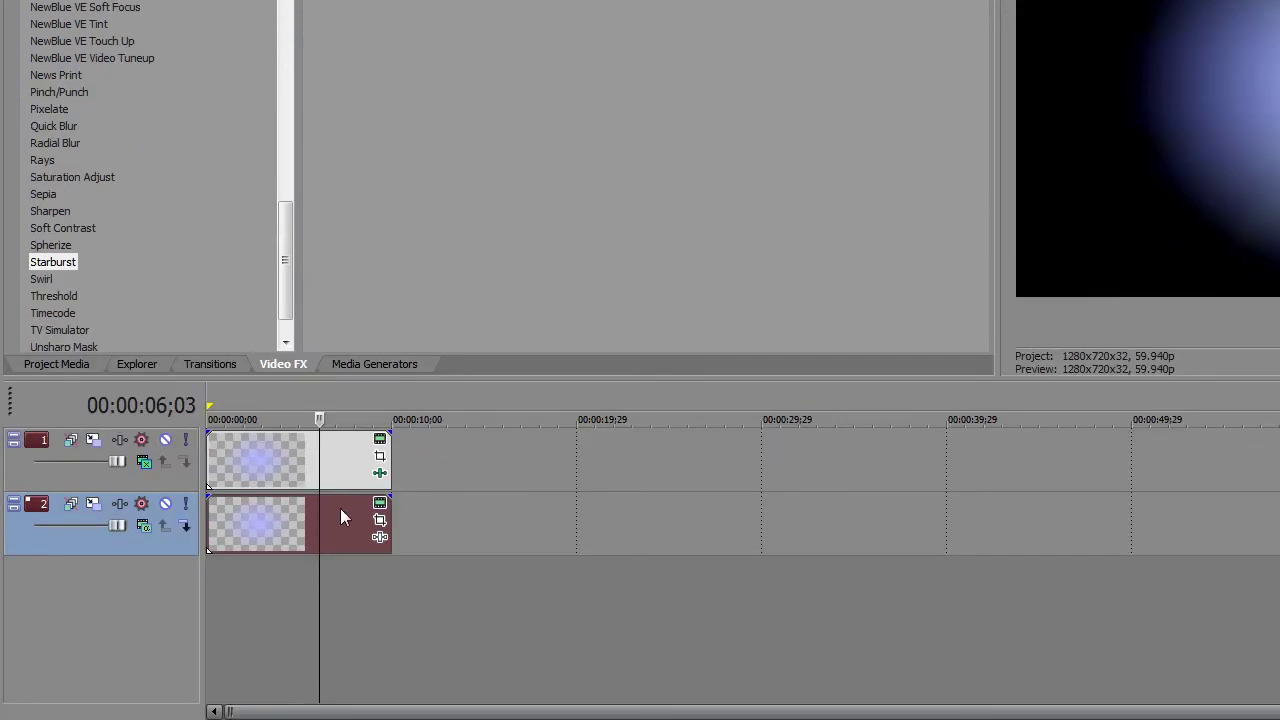
drag(340, 508, 341, 510)
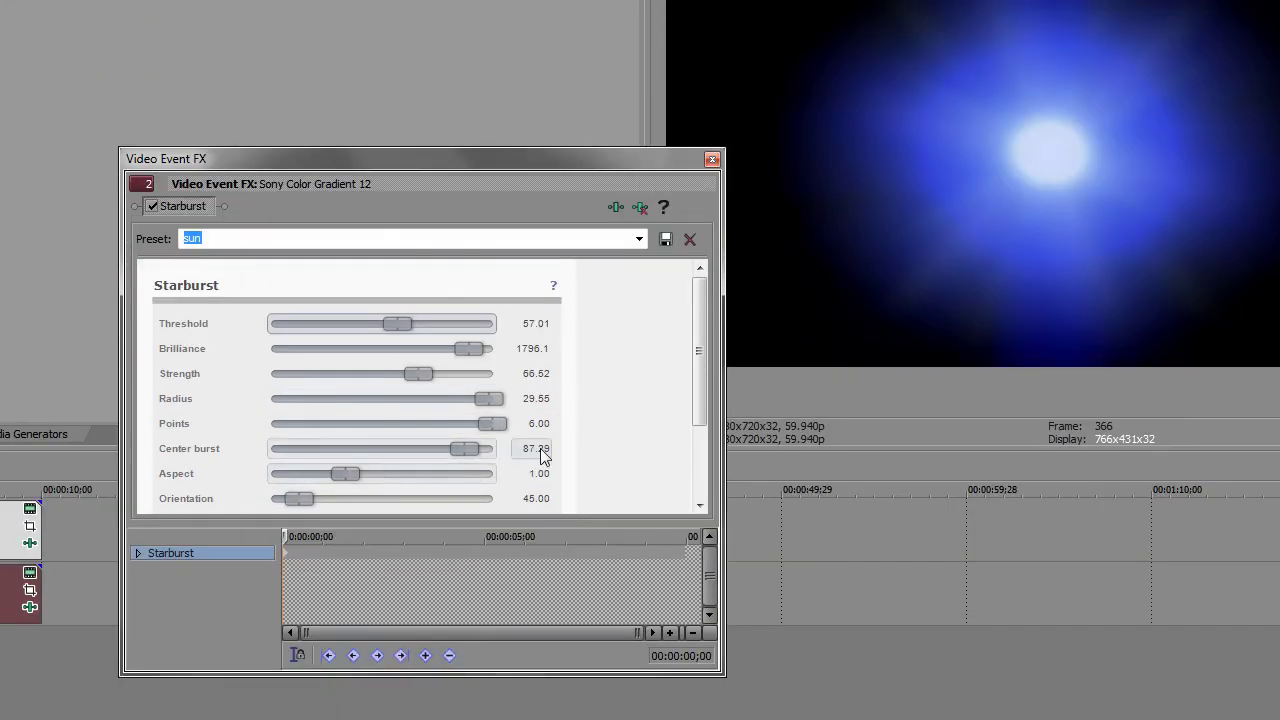
Switch on the Starburst's Effect only option and close its settings
drag(623, 512, 630, 527)
drag(700, 395, 700, 399)
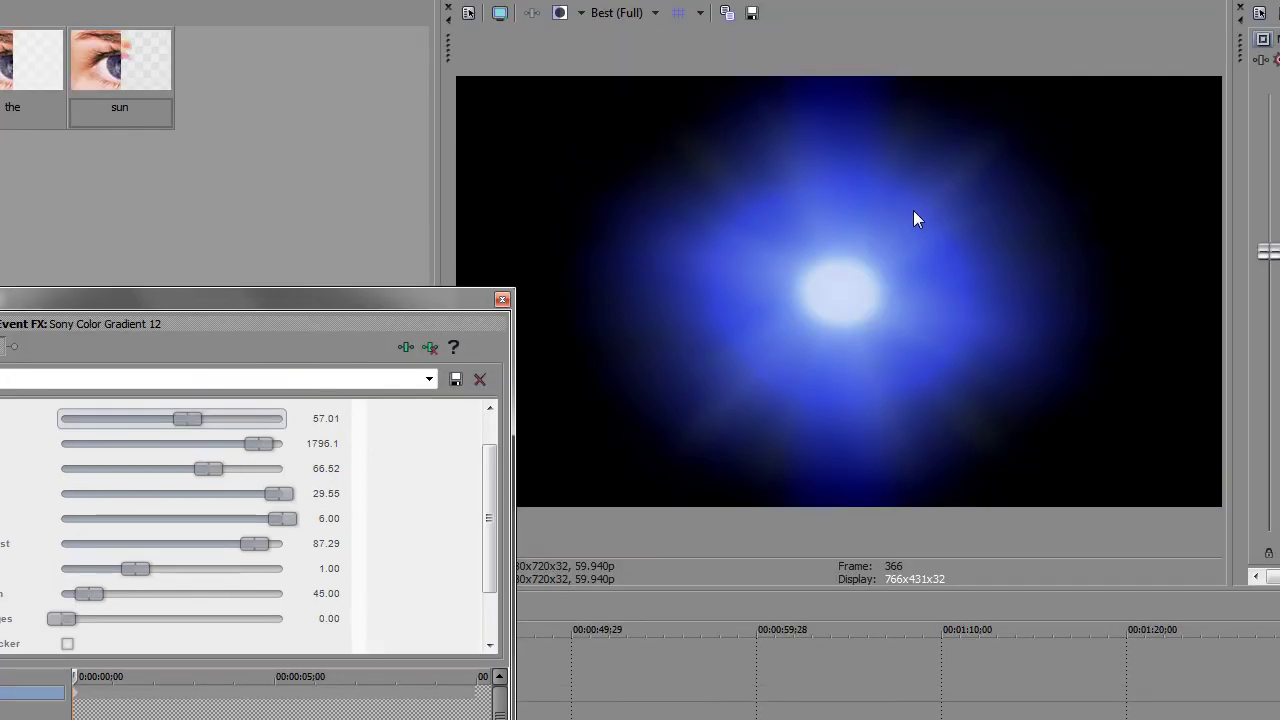
scroll(491, 500, down, 3)
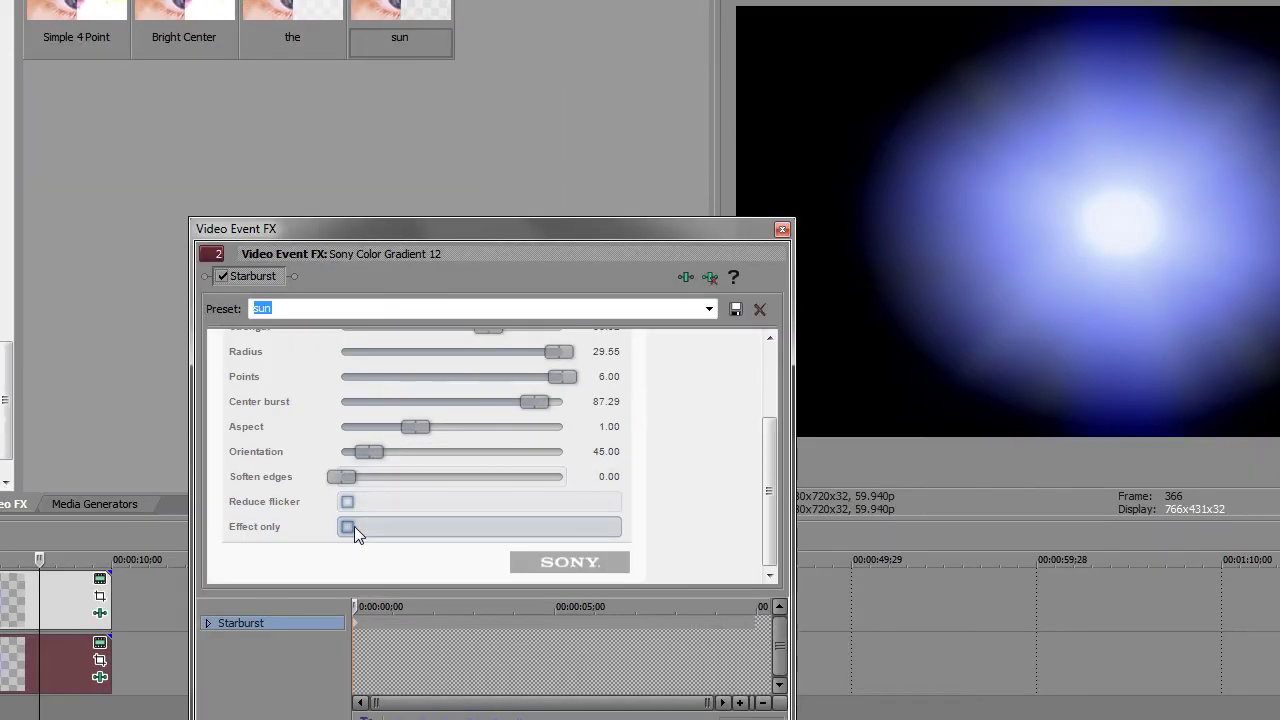
click(349, 526)
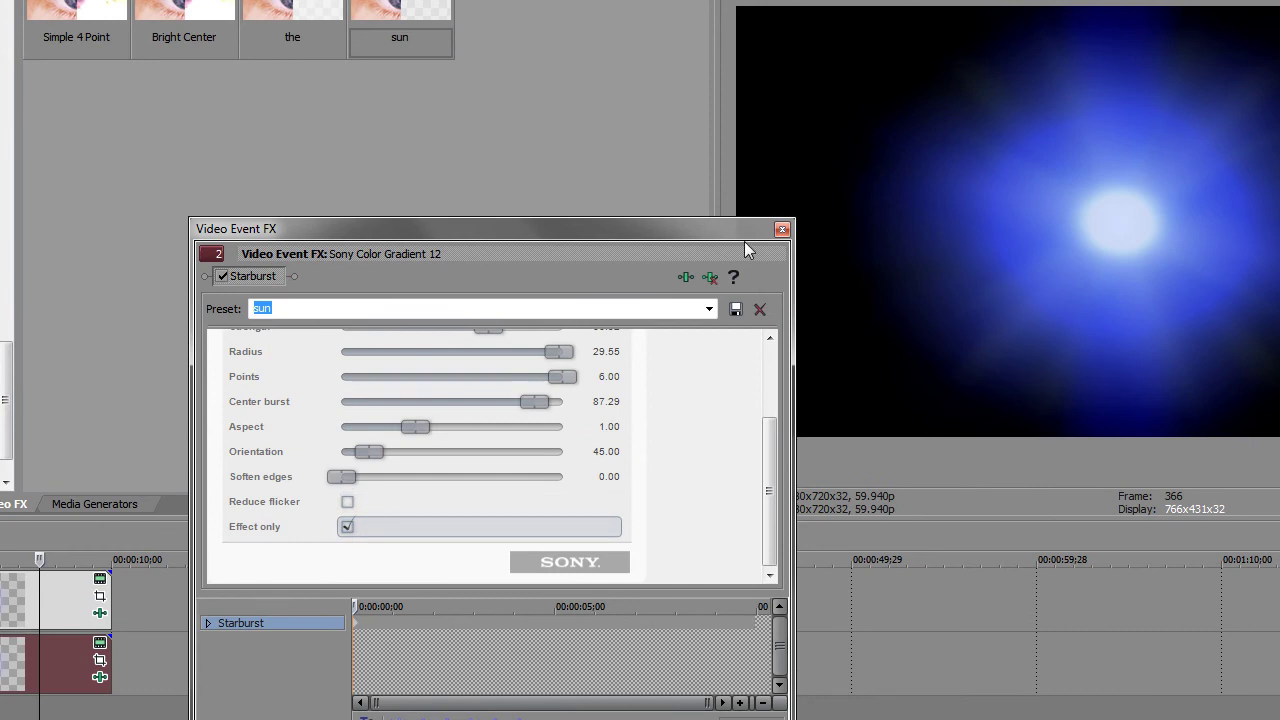
click(782, 229)
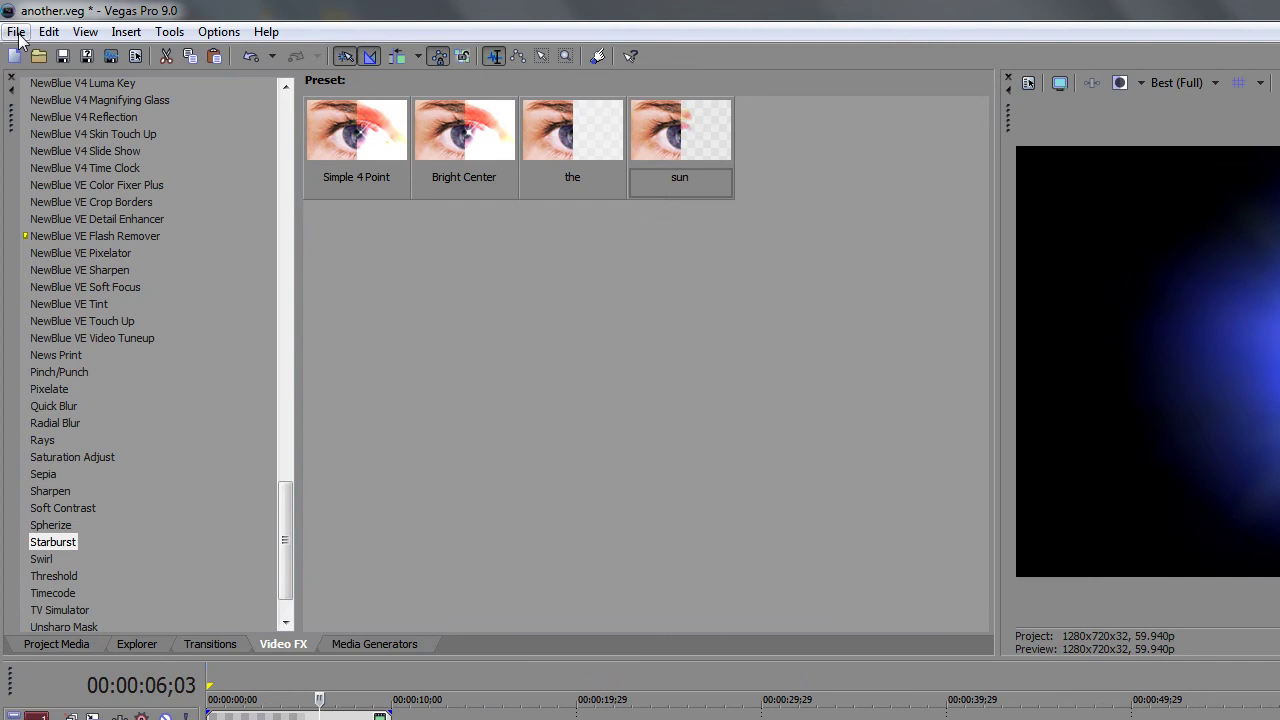
click(17, 37)
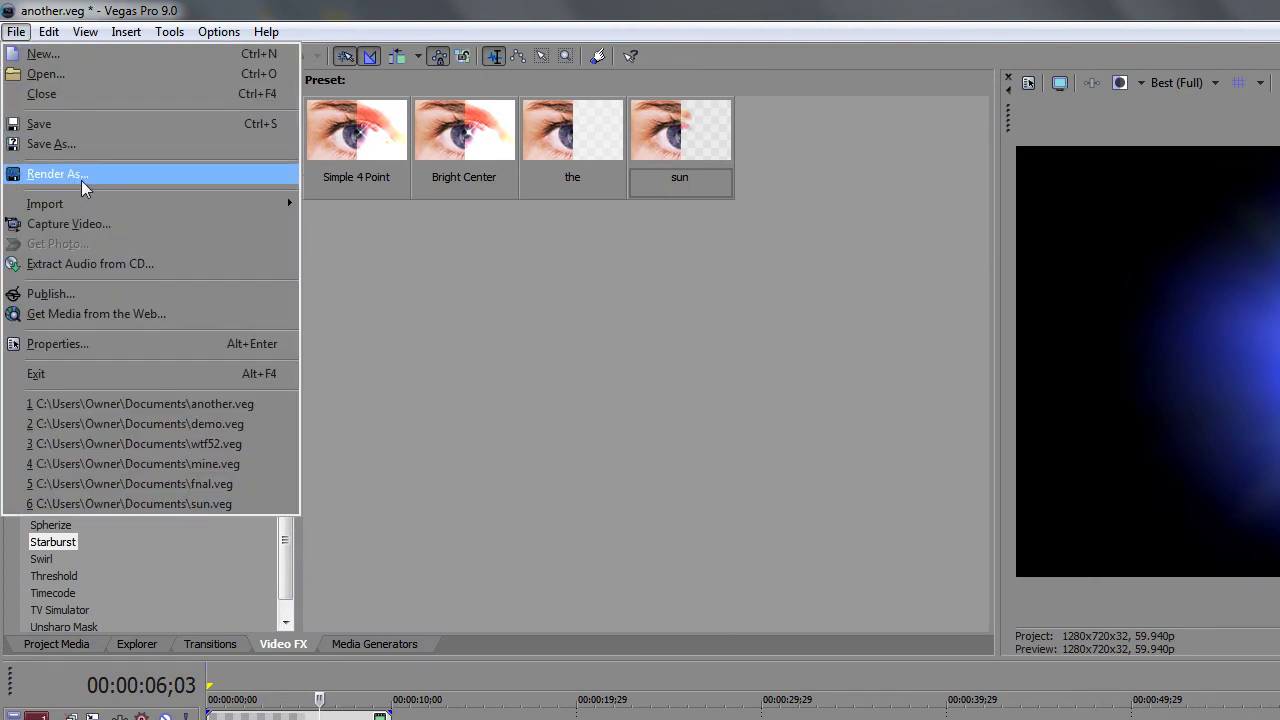
Add the uav video with its audio to the timeline, starting around 39 seconds
key(Escape)
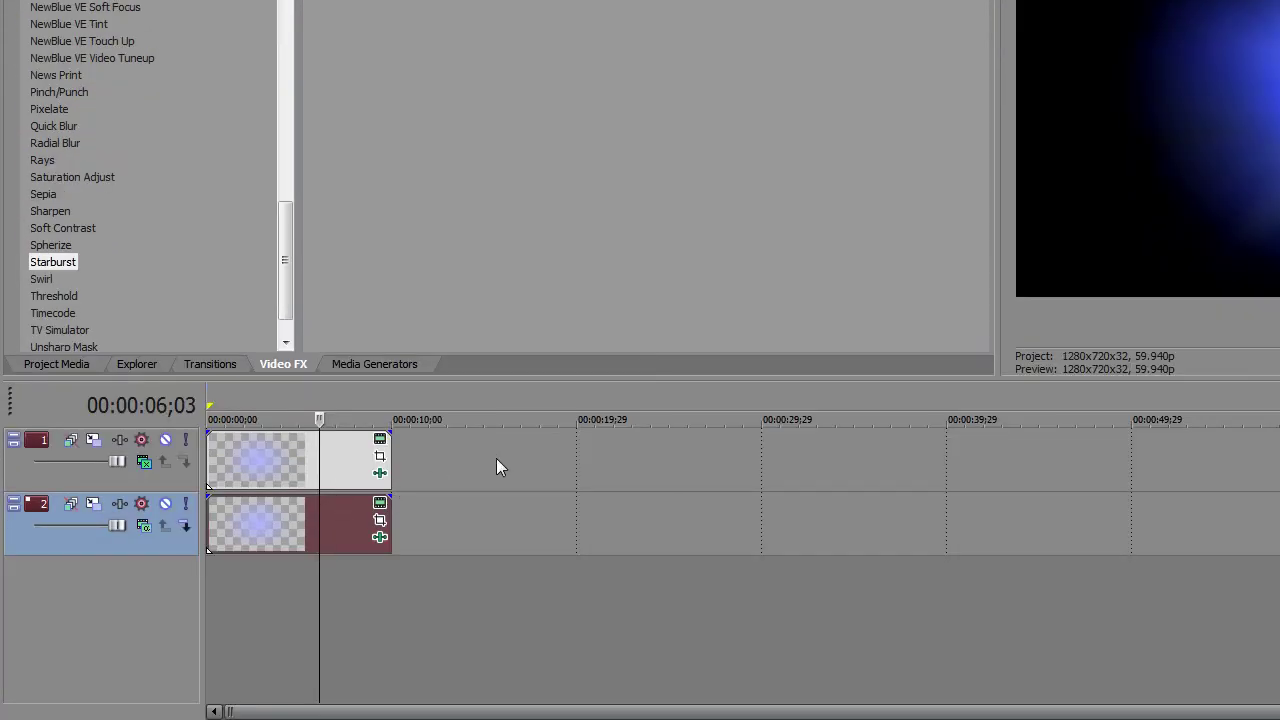
click(497, 461)
click(146, 367)
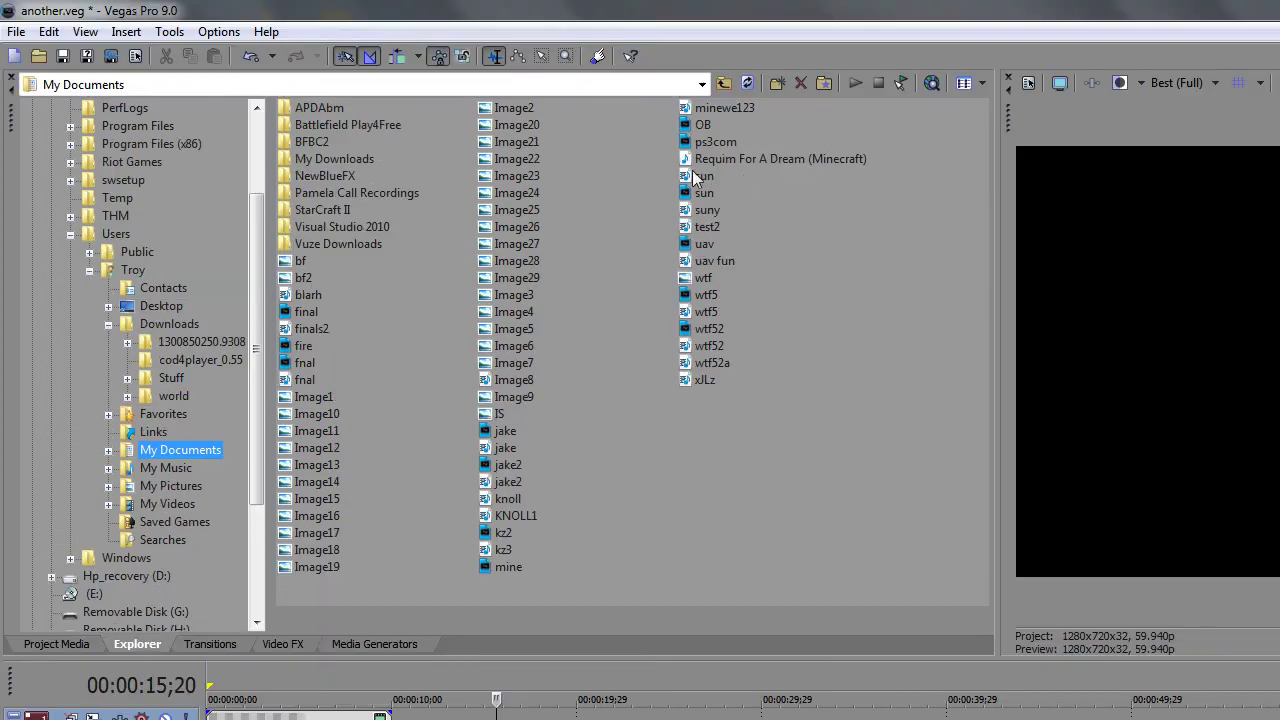
click(704, 0)
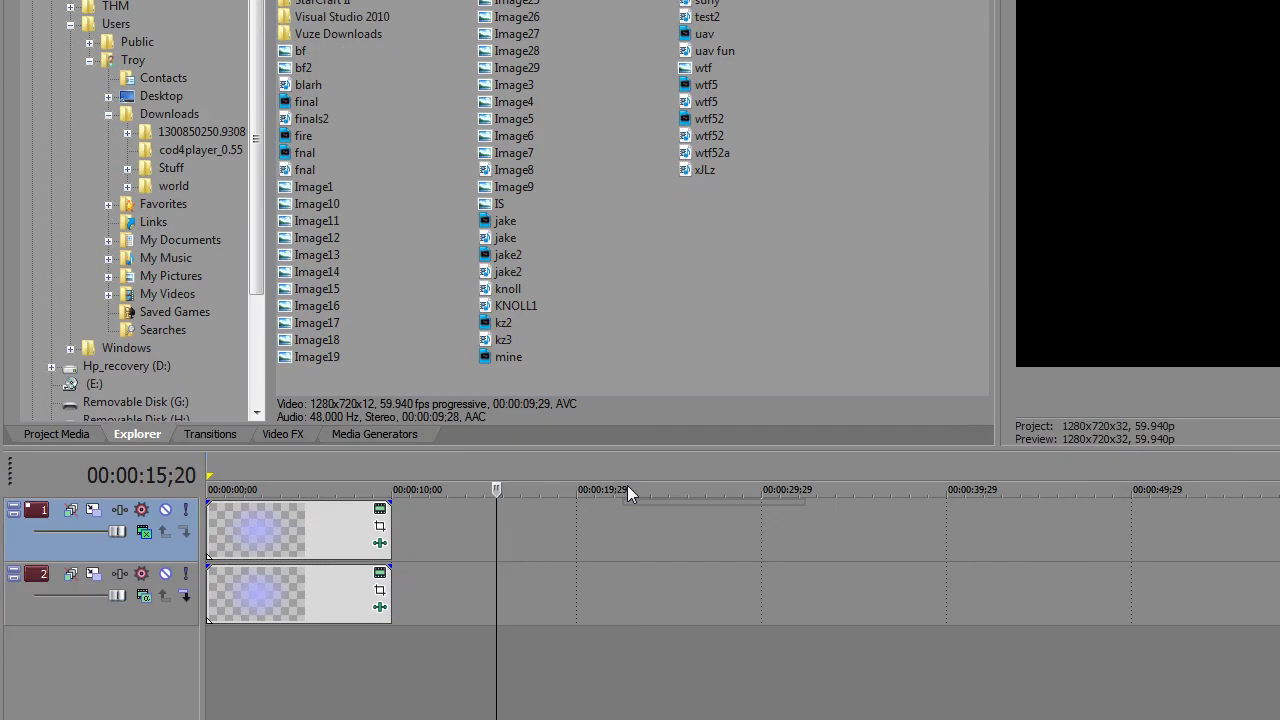
drag(627, 492, 602, 533)
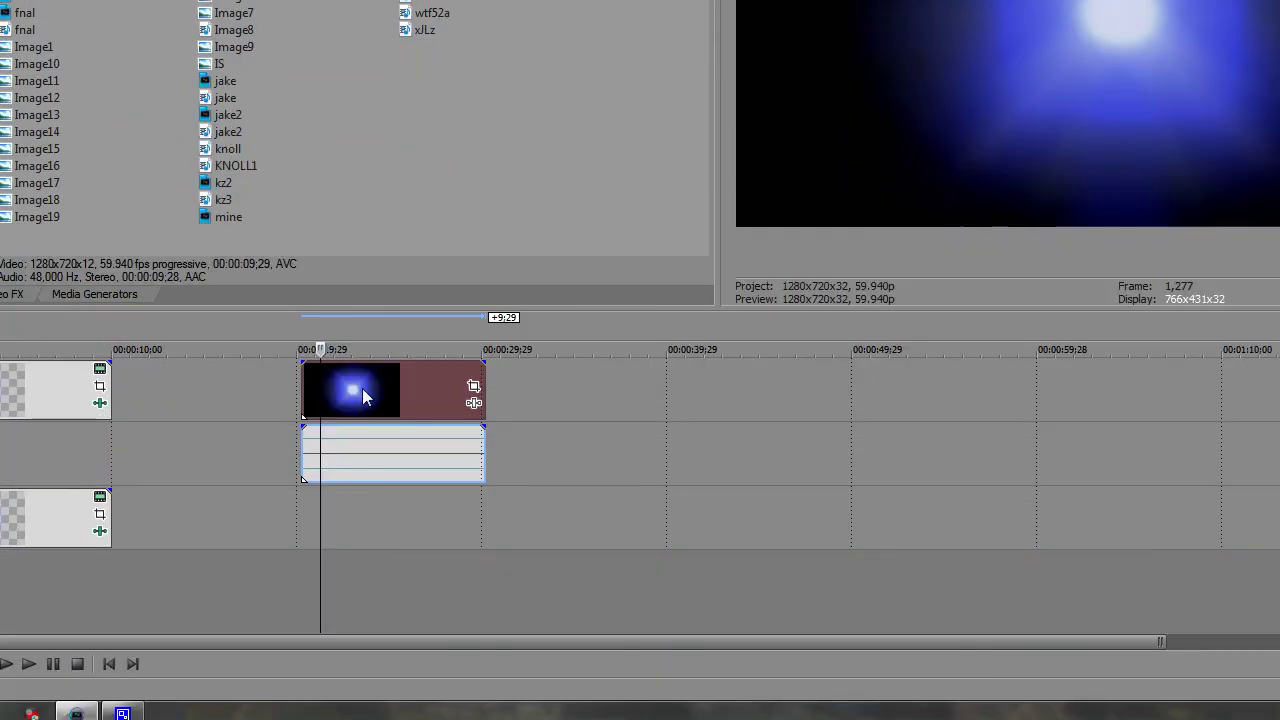
drag(353, 385, 708, 397)
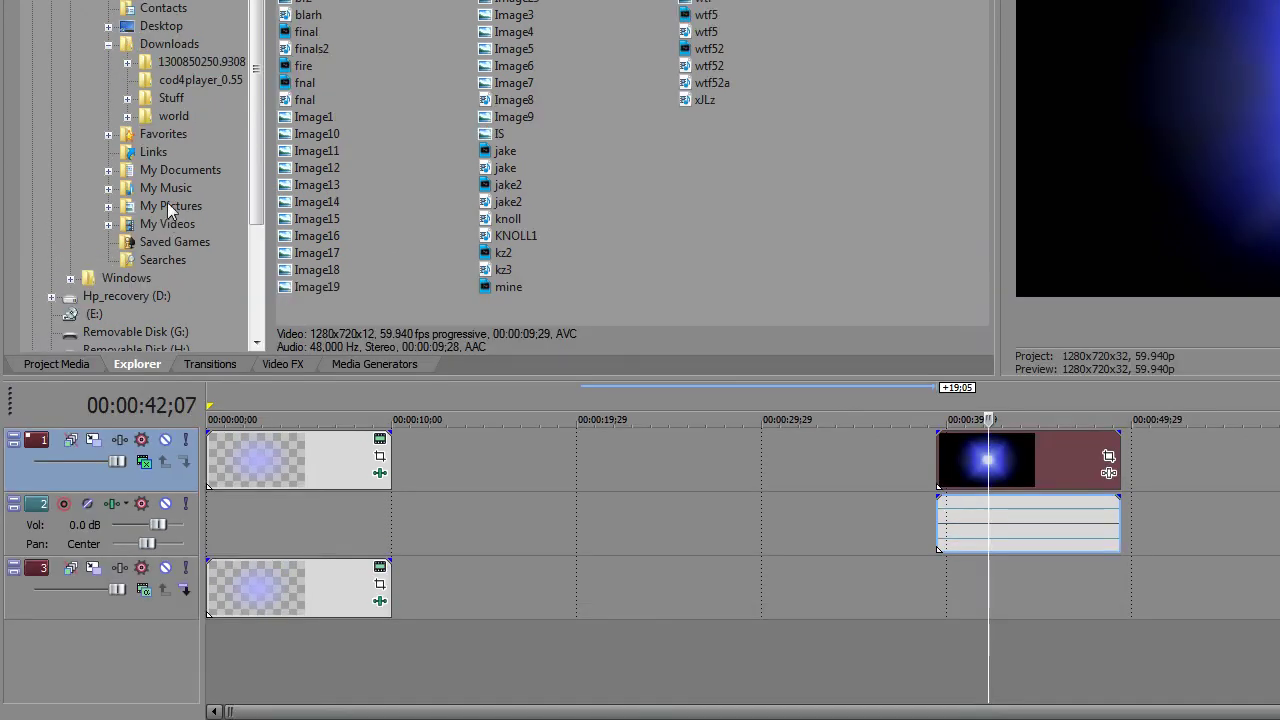
Add gameplay recording 2011_3_11_17_59_1 from My Videos and move the orb clip to about 55 seconds
click(167, 154)
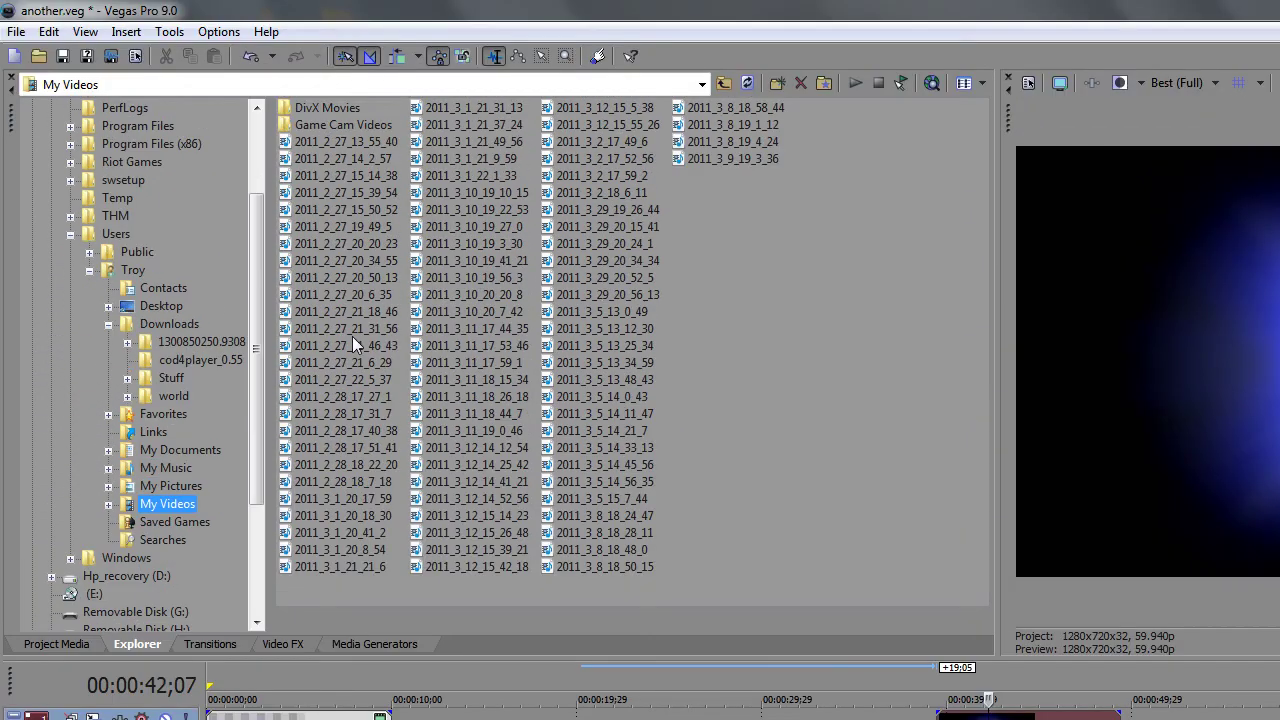
drag(480, 362, 910, 520)
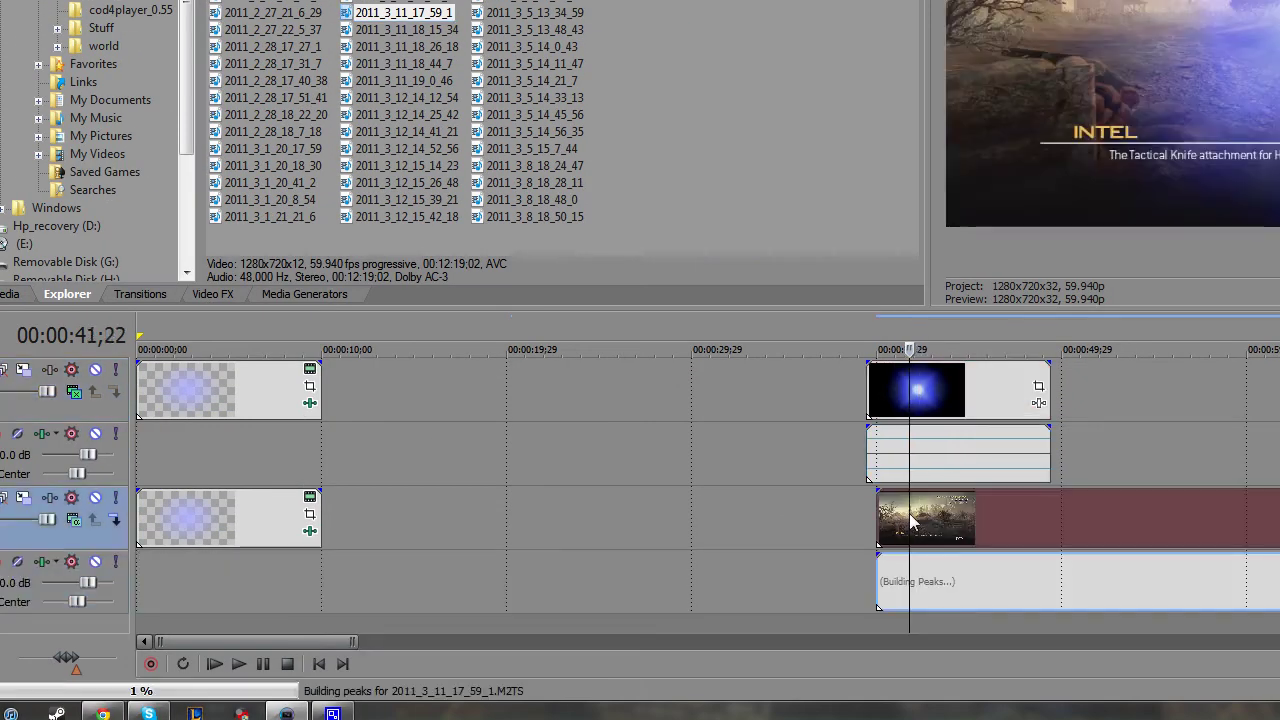
click(1084, 540)
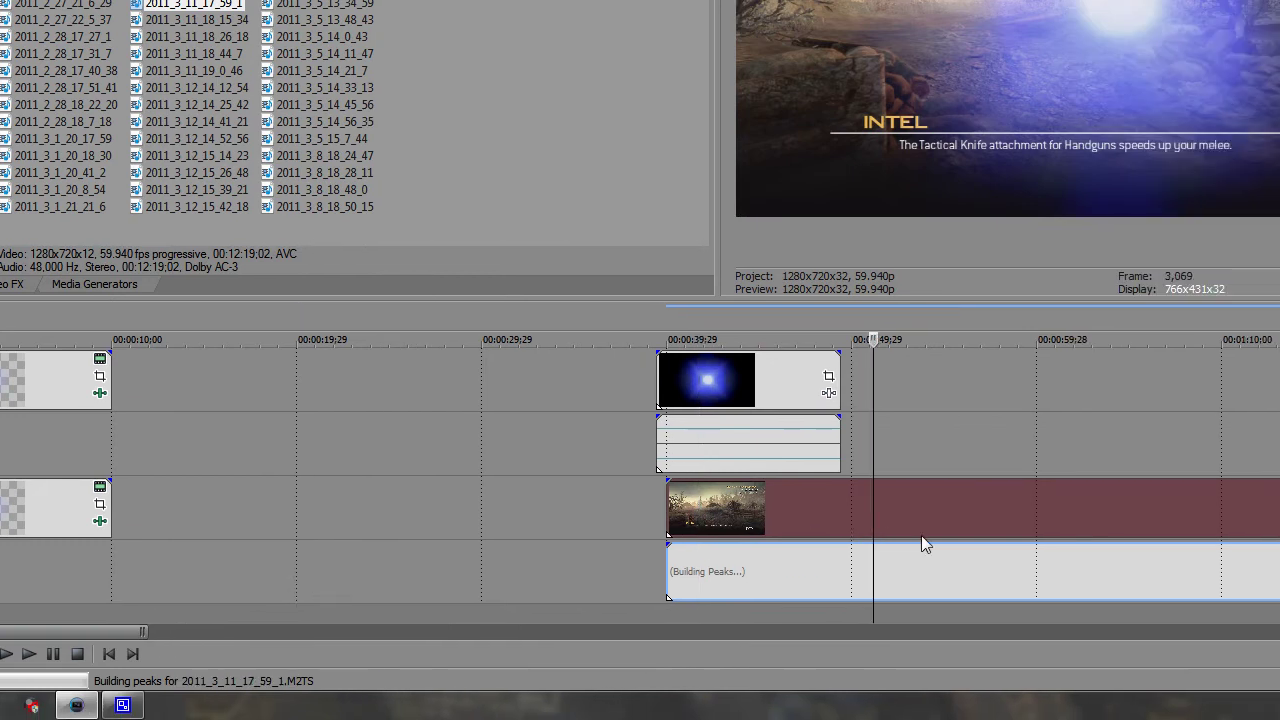
click(959, 526)
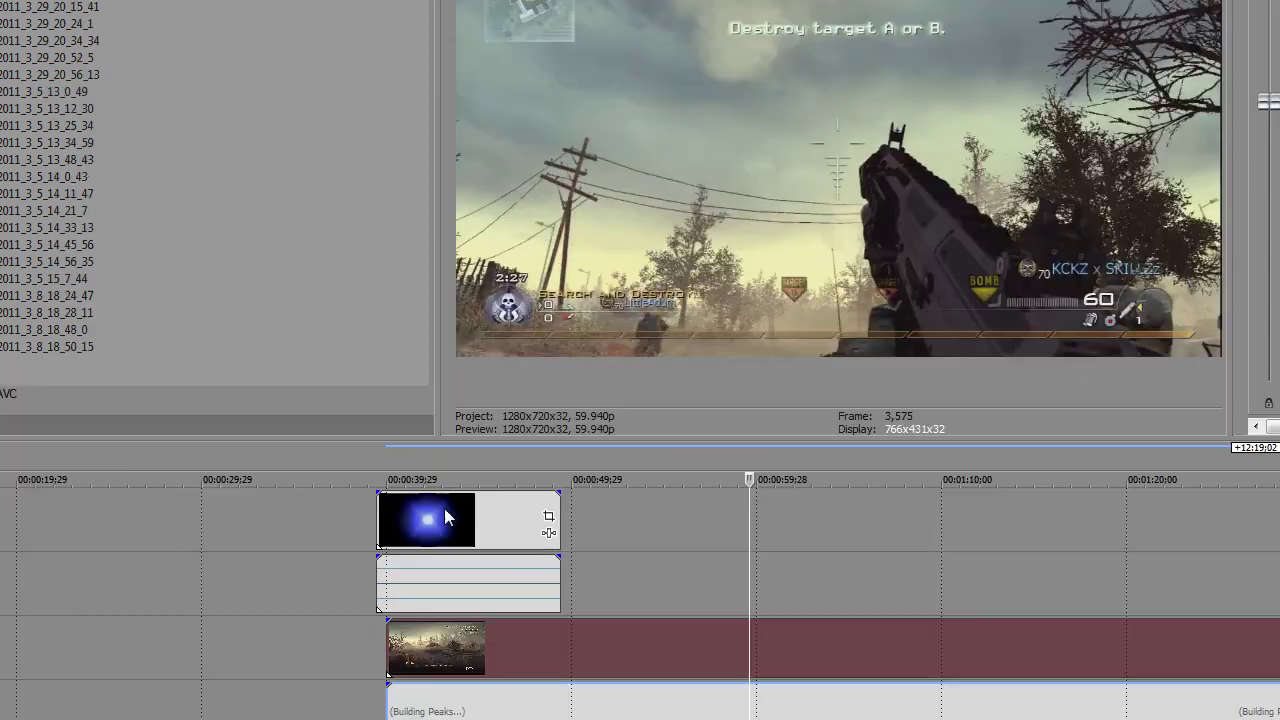
drag(444, 605, 731, 605)
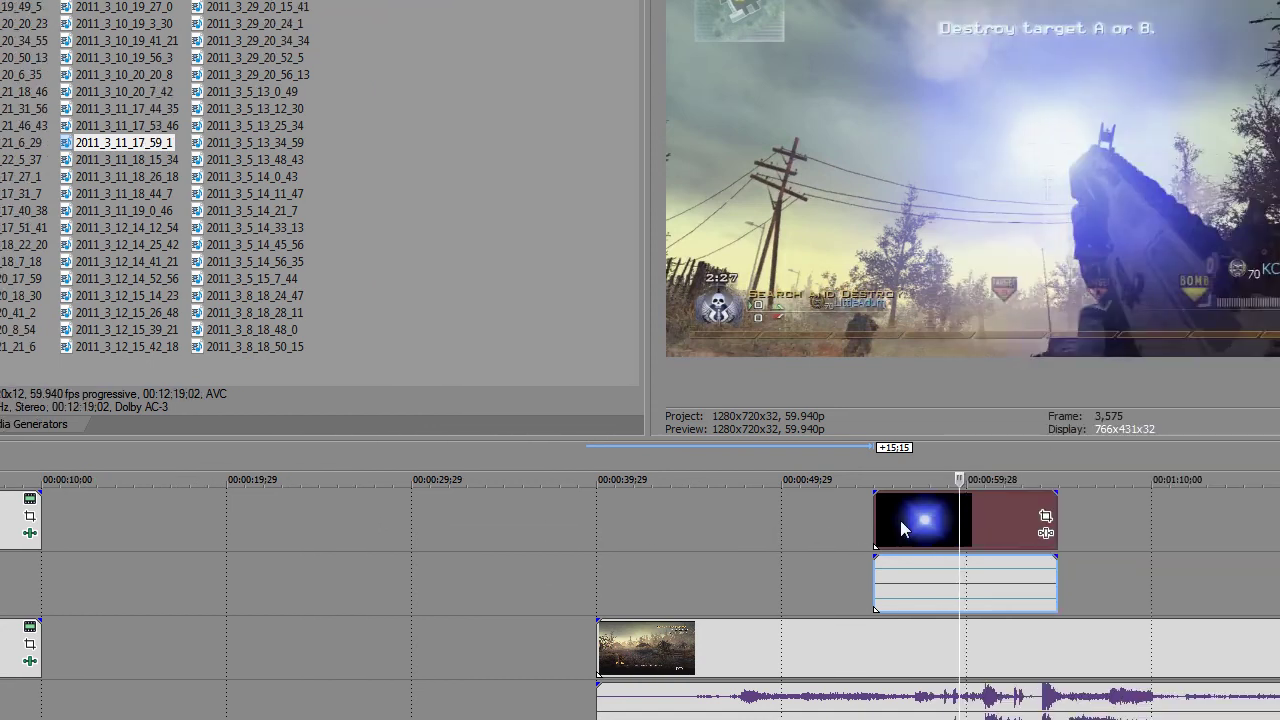
click(929, 526)
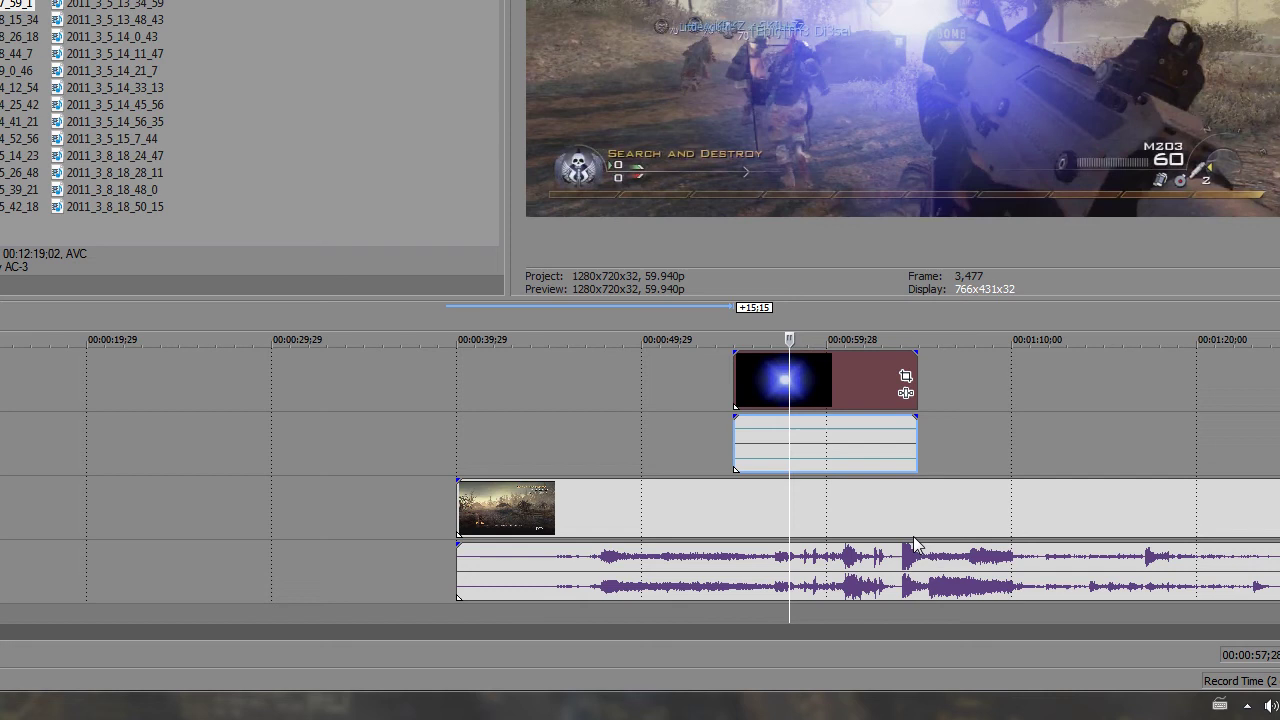
Pan/crop the orb event to 1,021.3 × 574.5 so its glow sits top-left
click(905, 376)
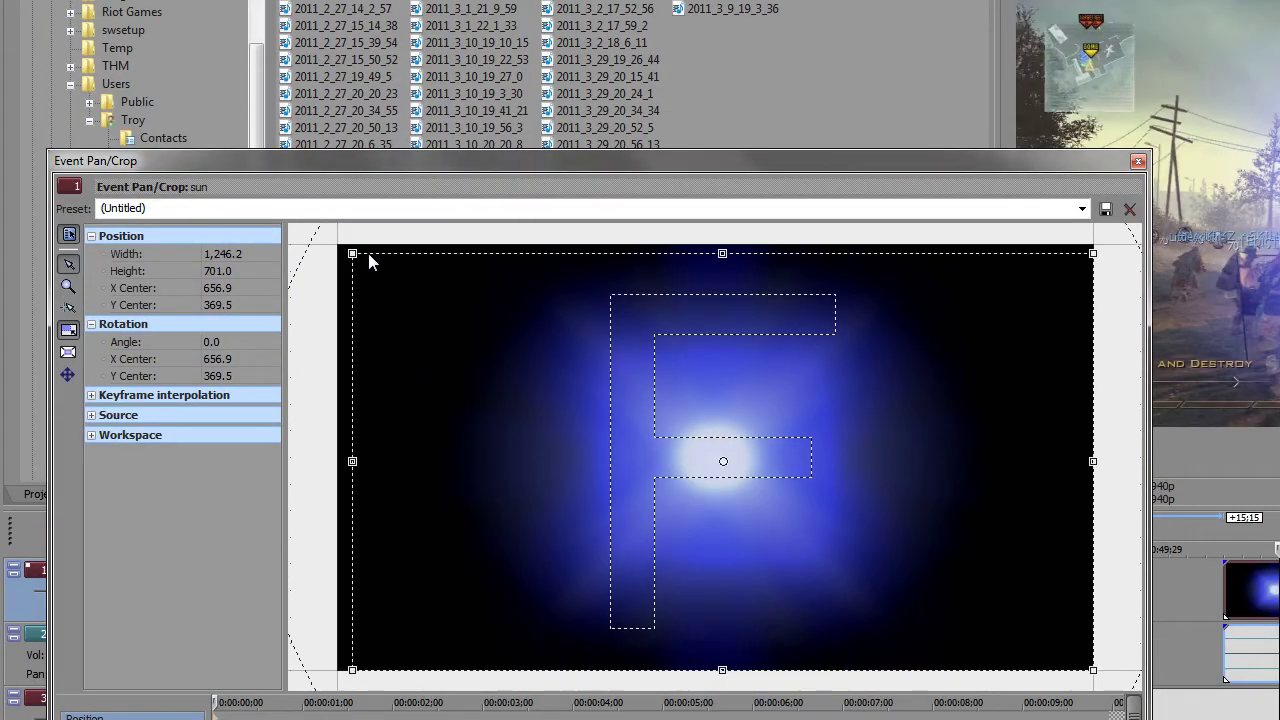
drag(352, 252, 474, 322)
drag(692, 466, 897, 536)
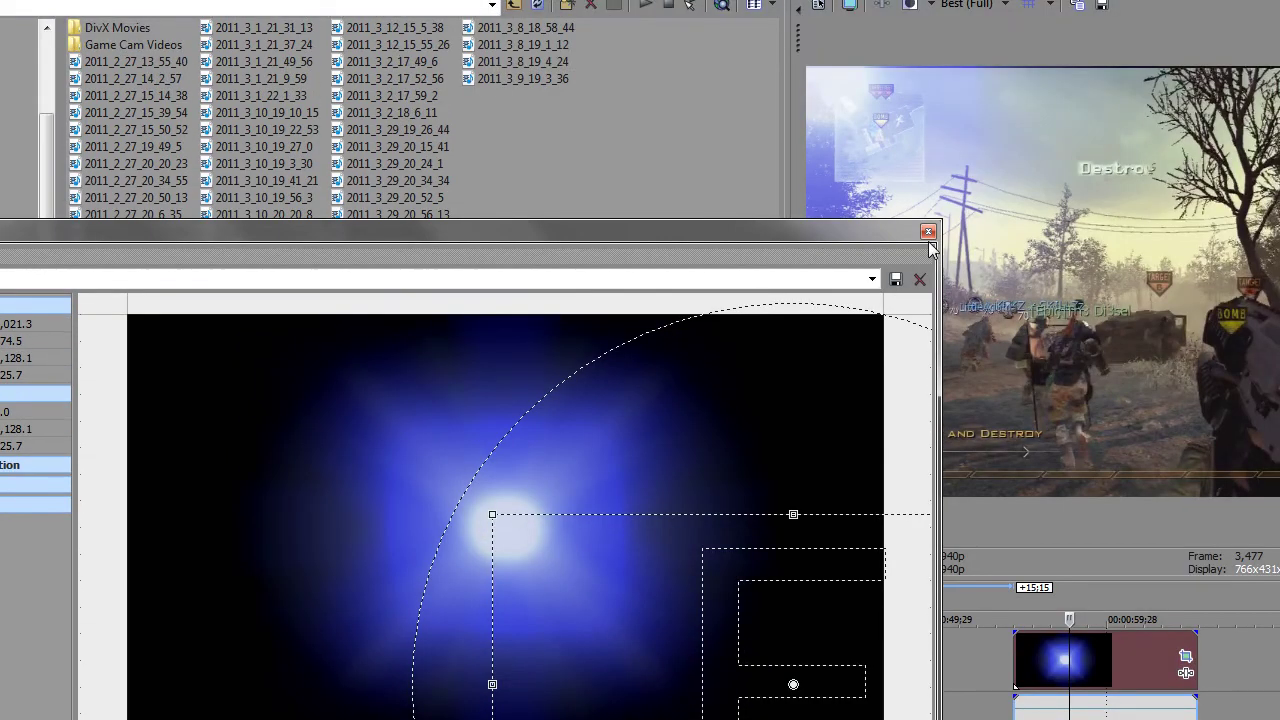
click(1137, 91)
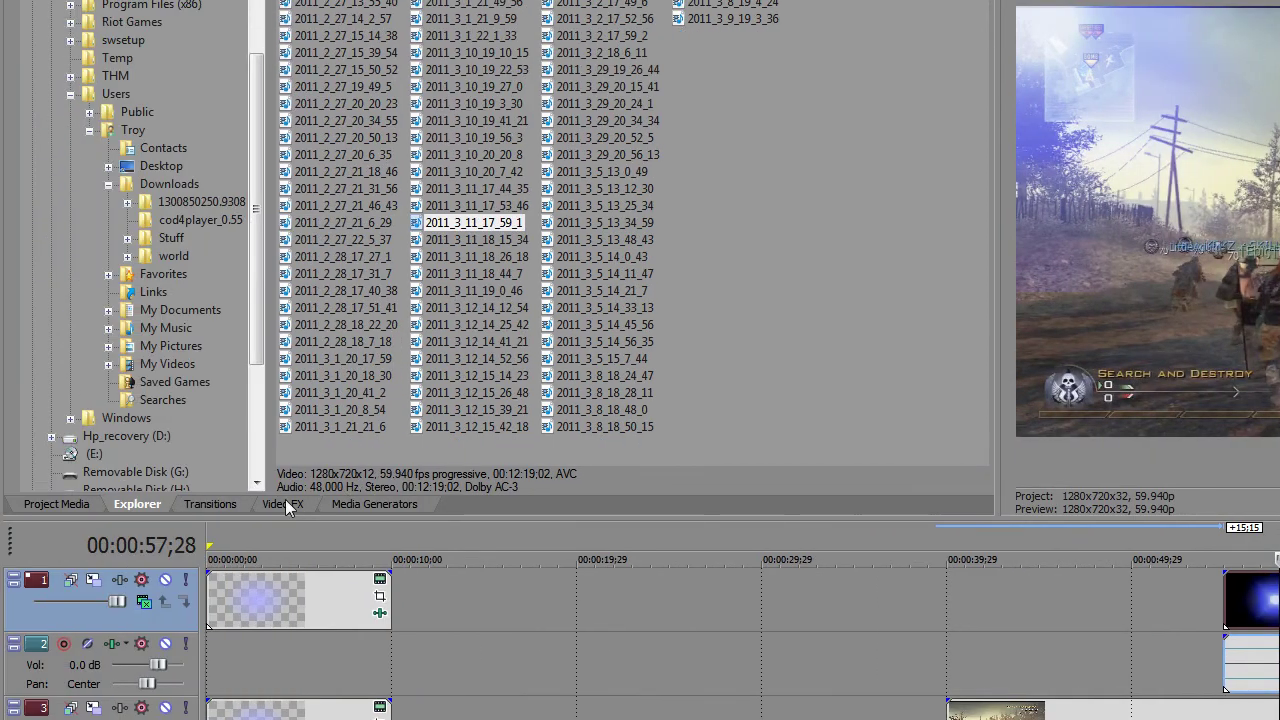
click(285, 505)
Apply the Pro Color Curves preset to the sun event and nudge the curve's lower end
drag(286, 422, 286, 40)
click(82, 184)
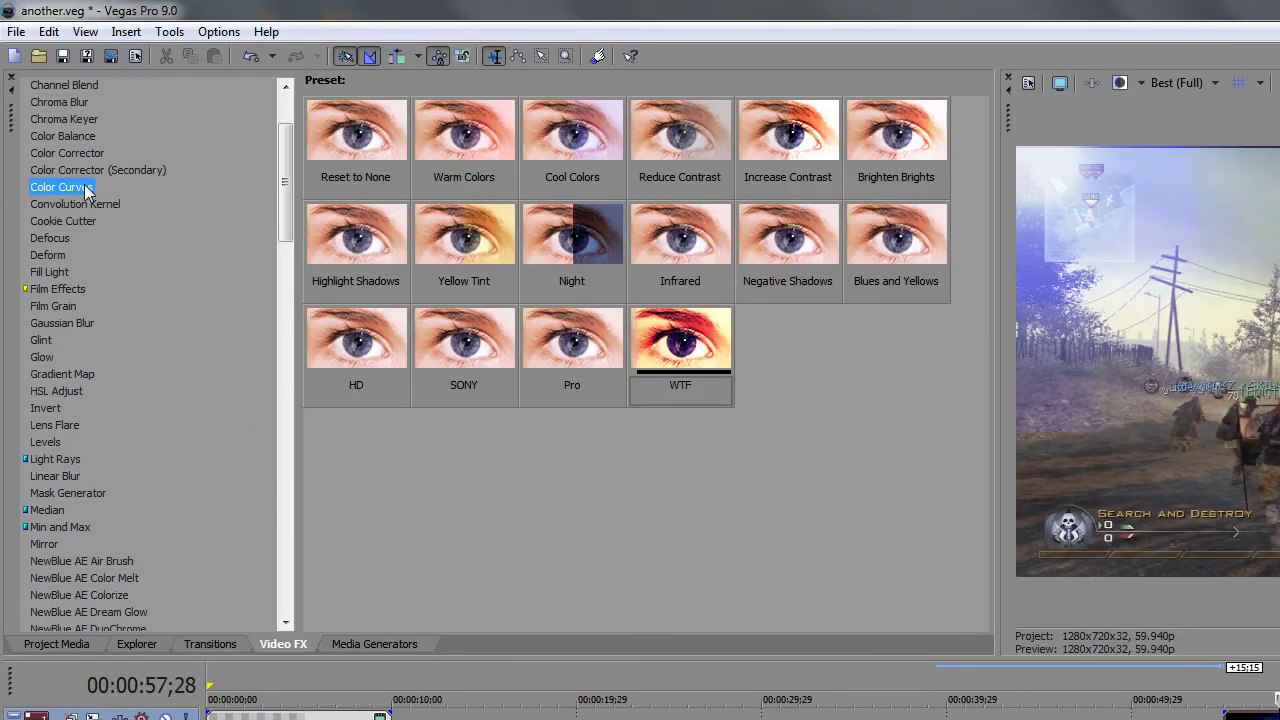
drag(568, 350, 1279, 719)
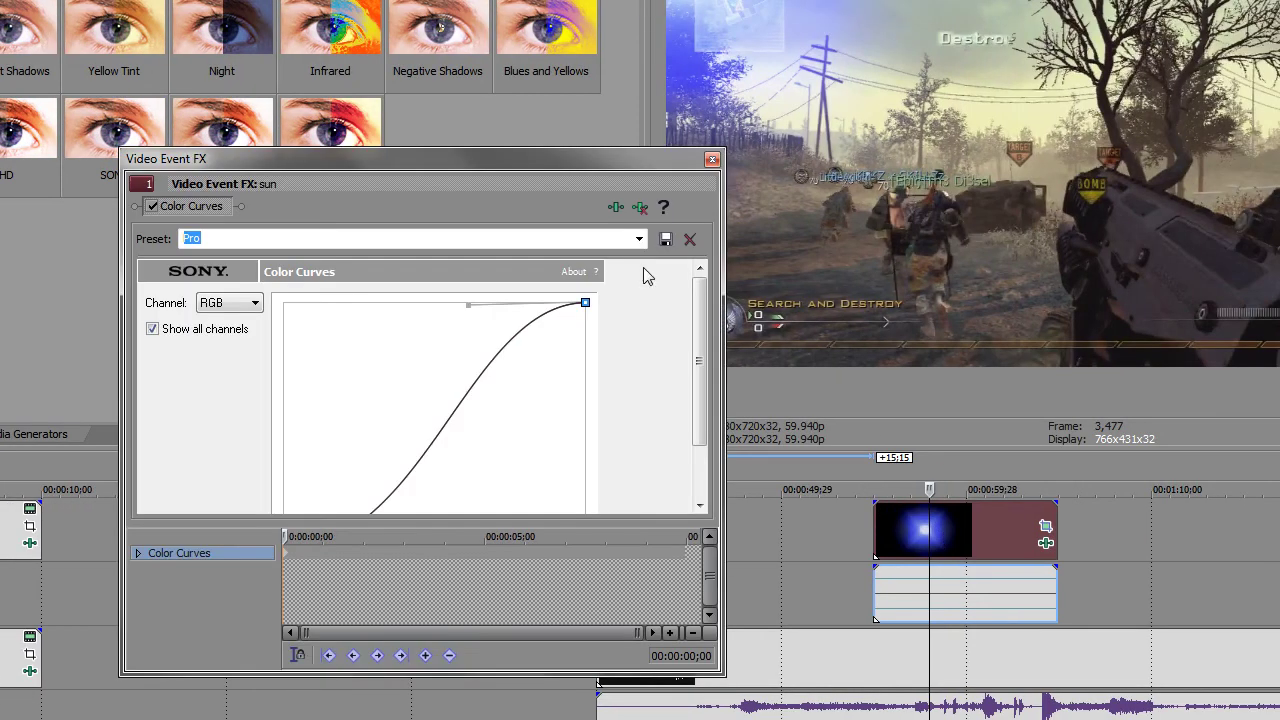
drag(699, 346, 702, 412)
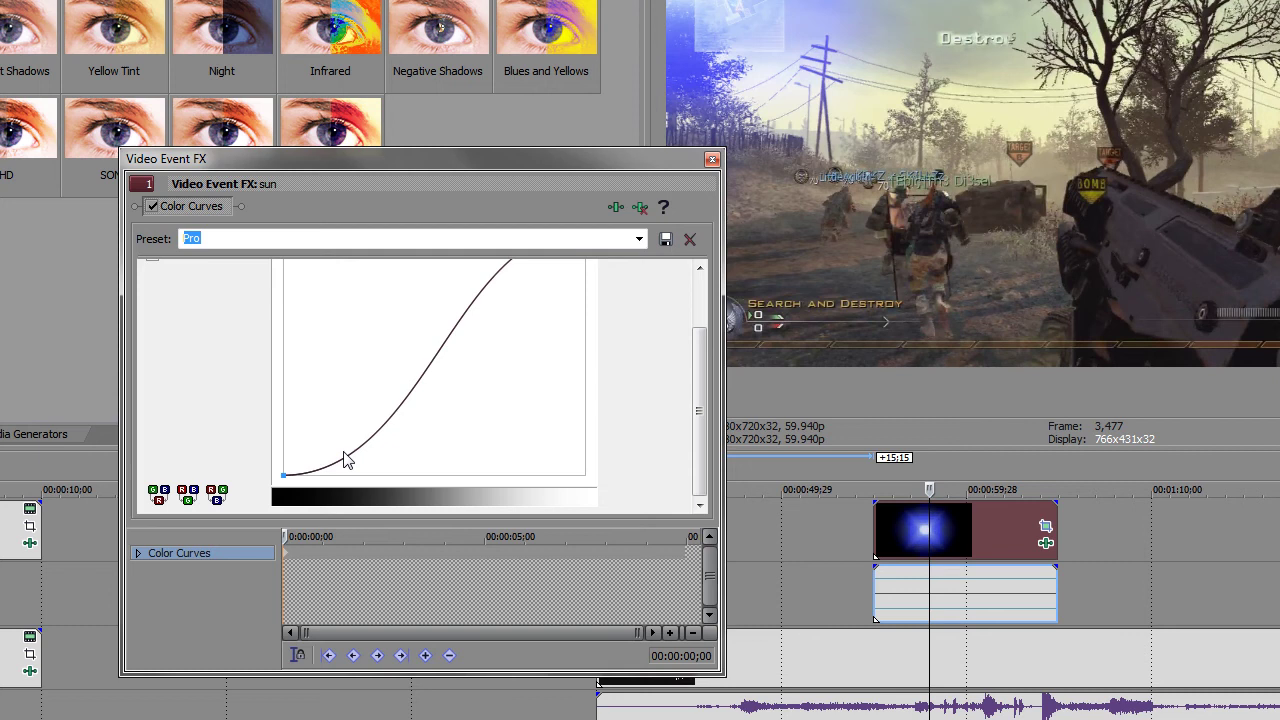
drag(702, 368, 701, 315)
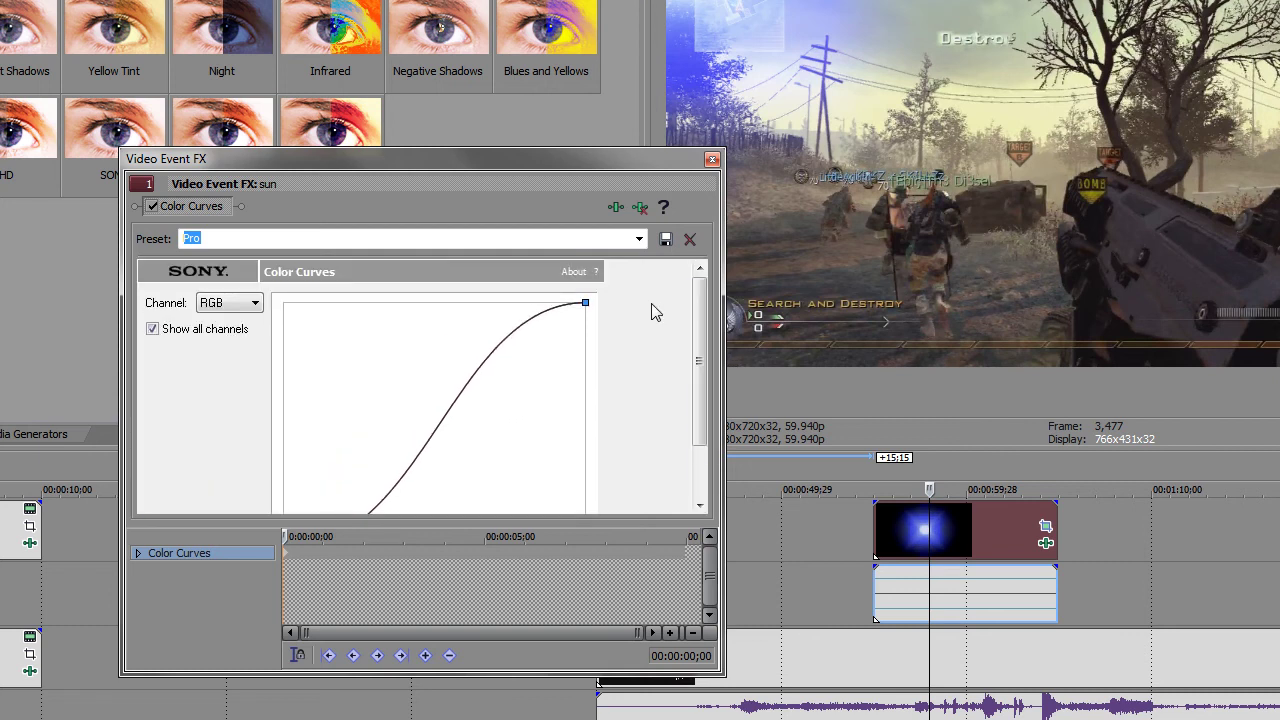
click(585, 303)
drag(707, 370, 707, 420)
drag(429, 474, 445, 474)
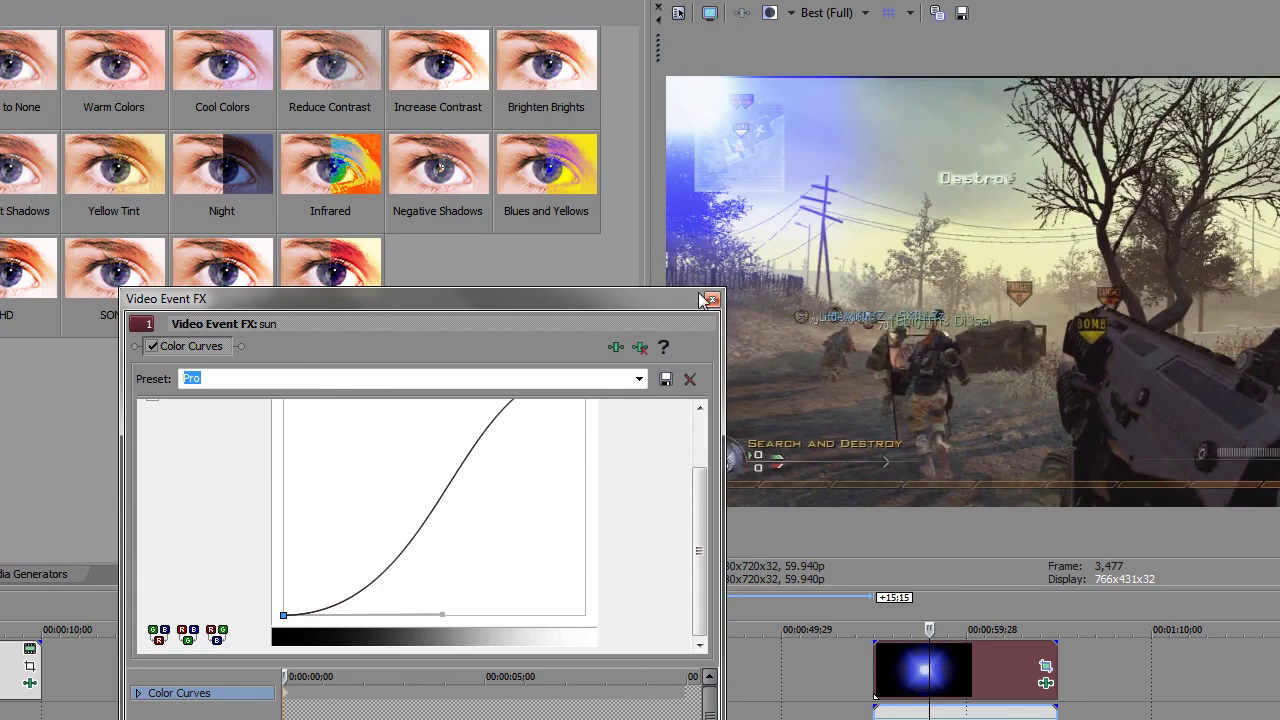
Close Color Curves, then shrink the orb event's pan/crop box and shift it slightly left and up
click(711, 159)
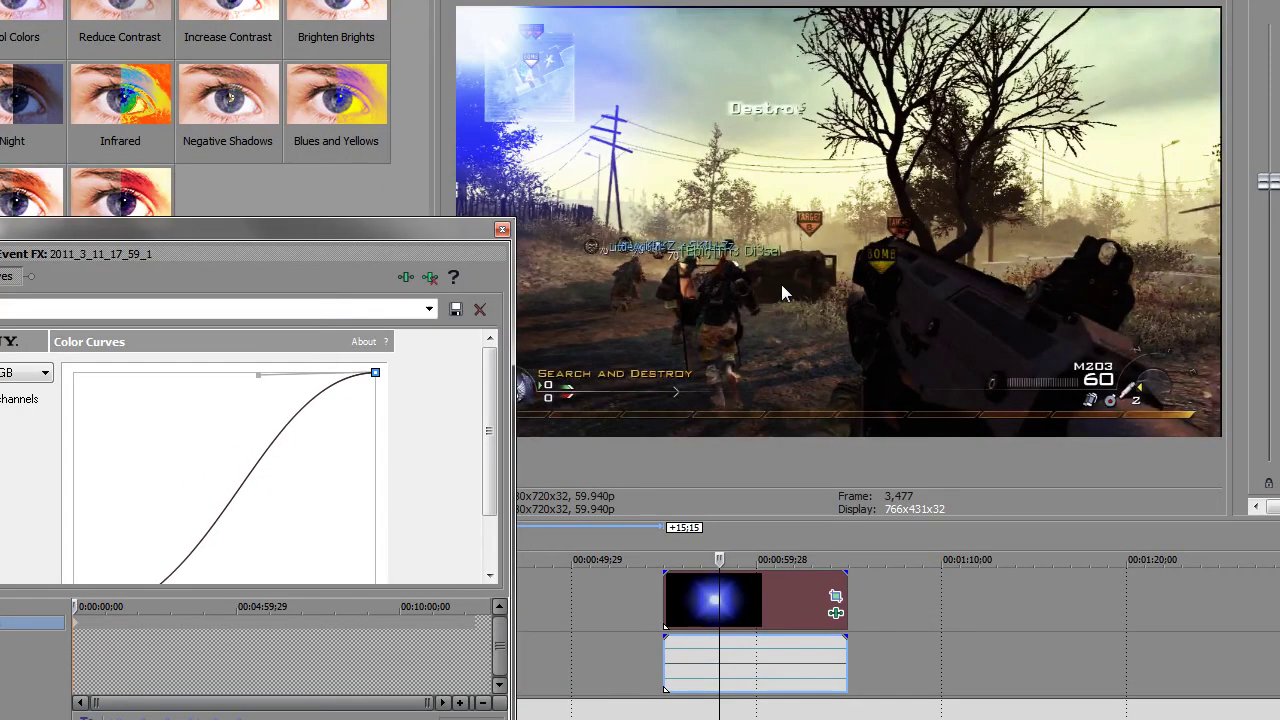
click(502, 229)
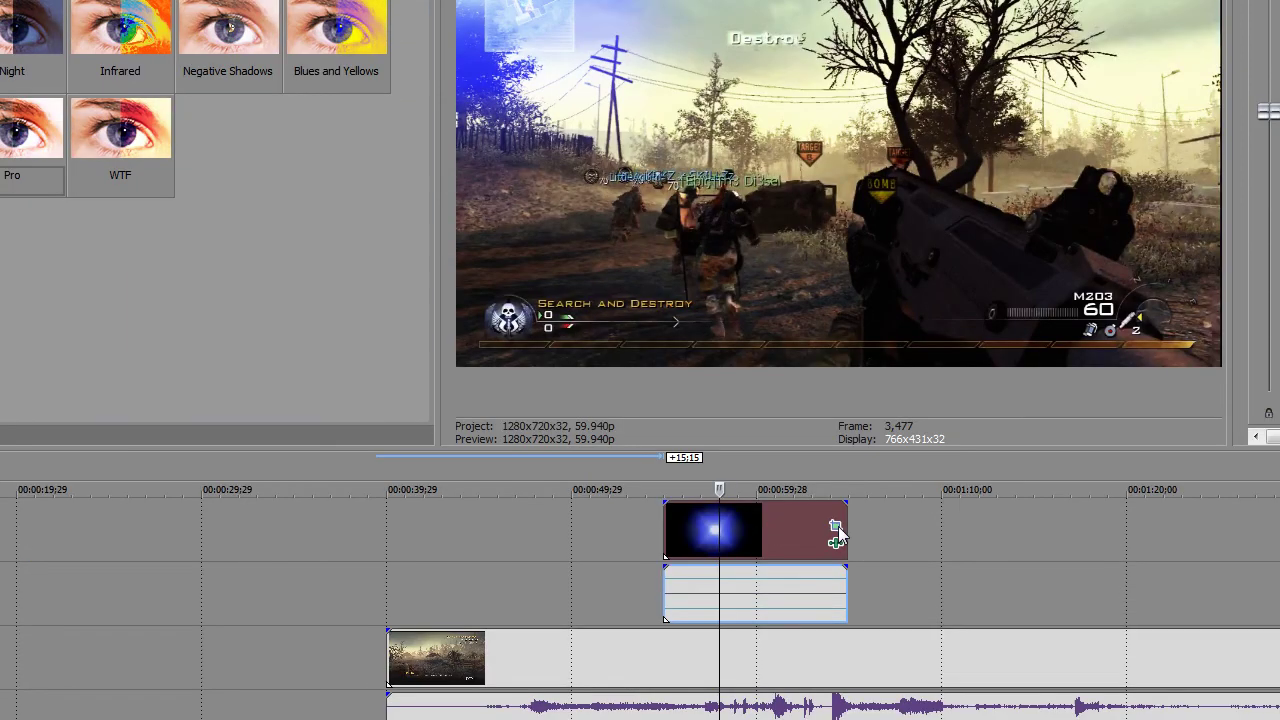
click(836, 522)
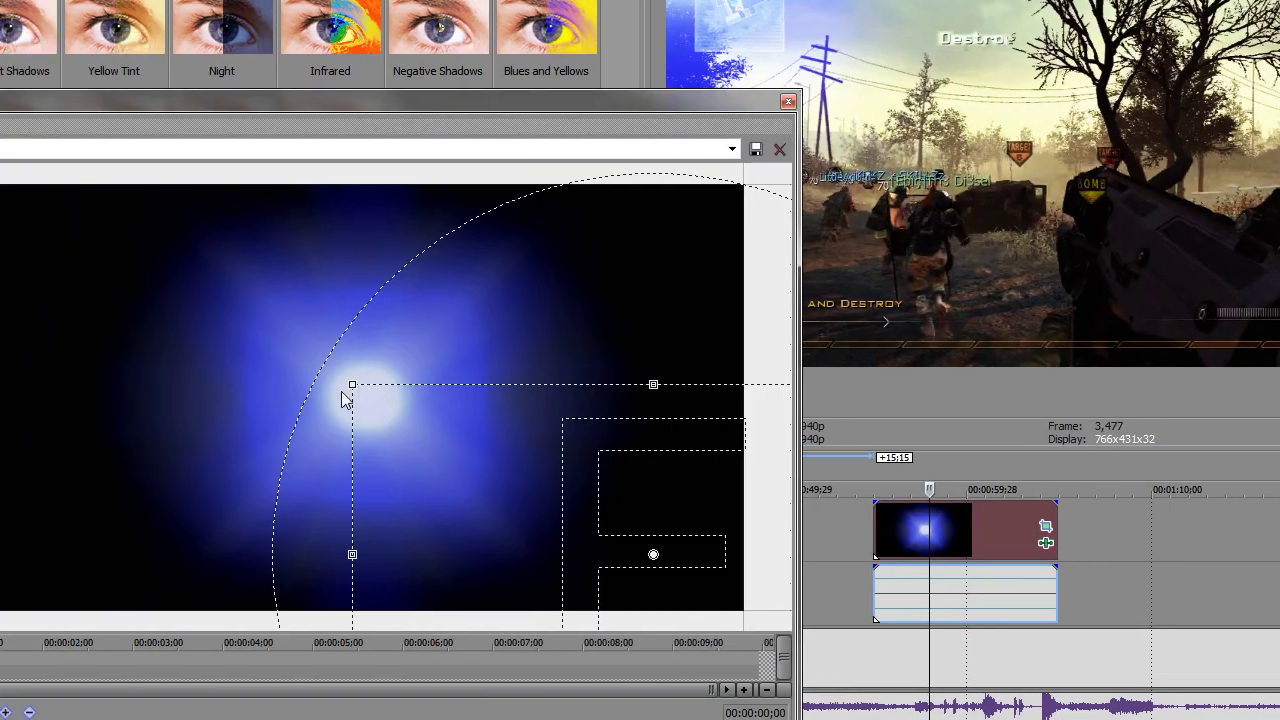
drag(355, 387, 500, 451)
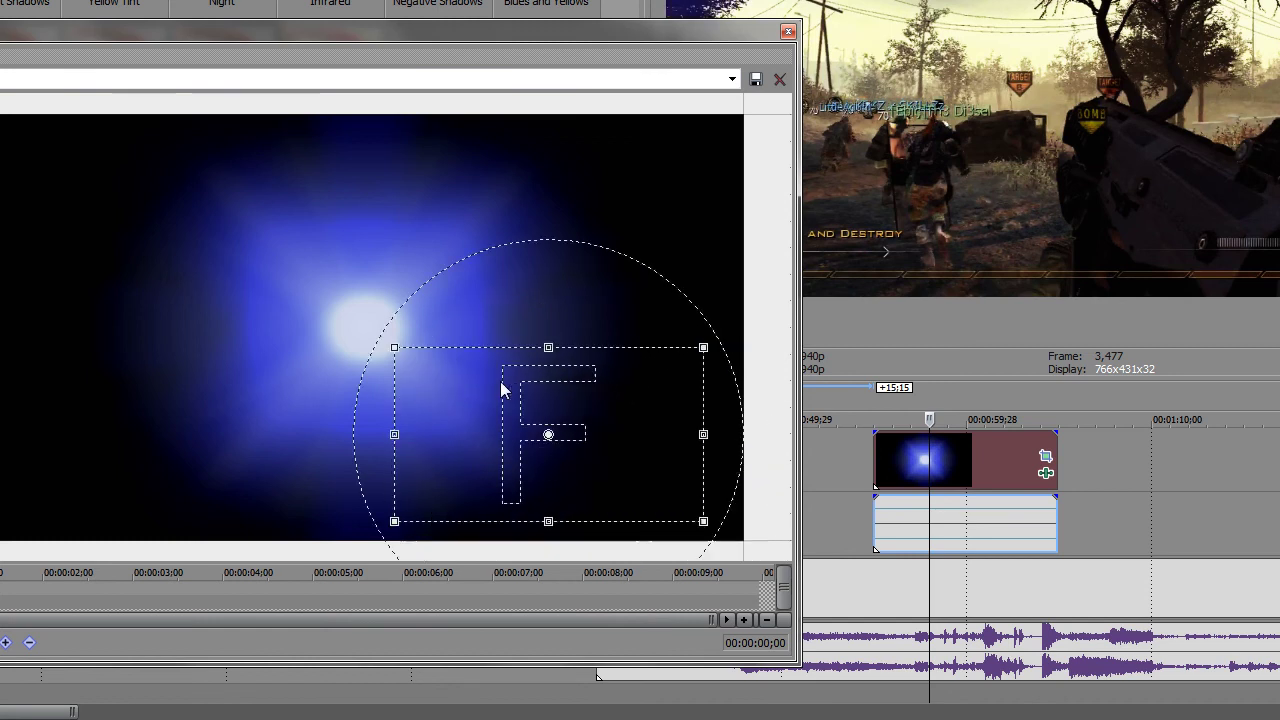
drag(501, 383, 488, 374)
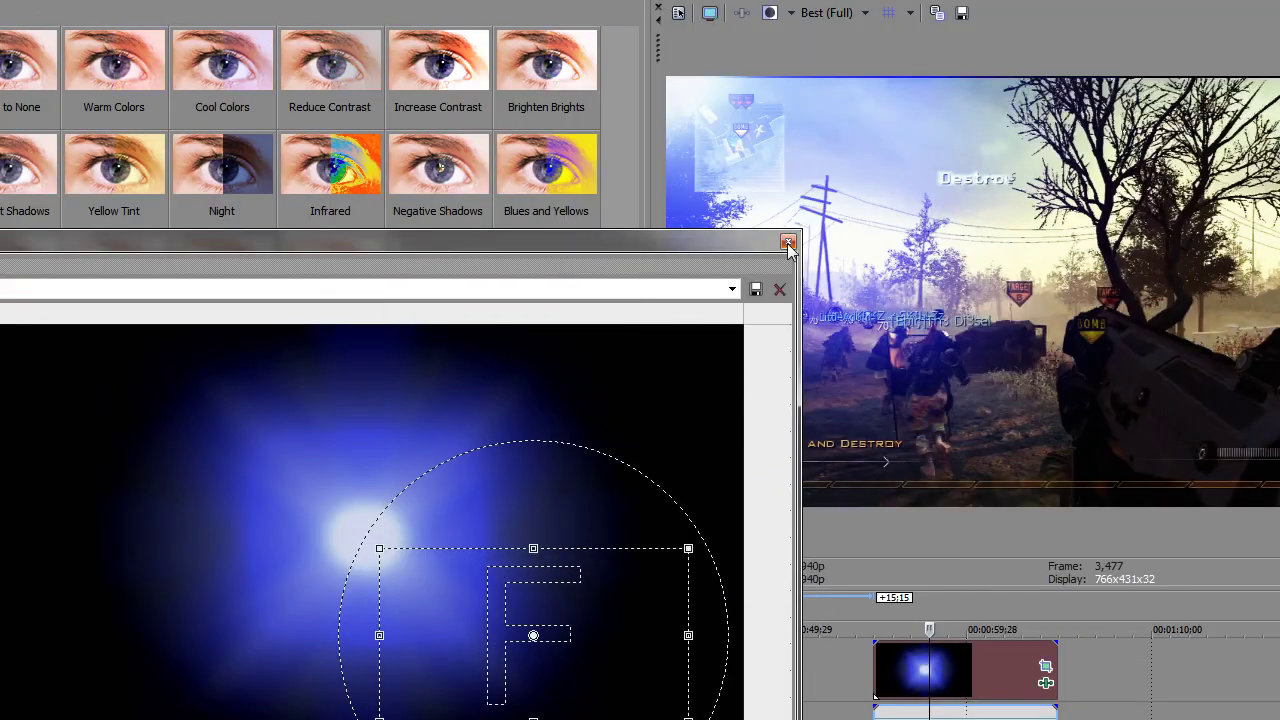
click(788, 31)
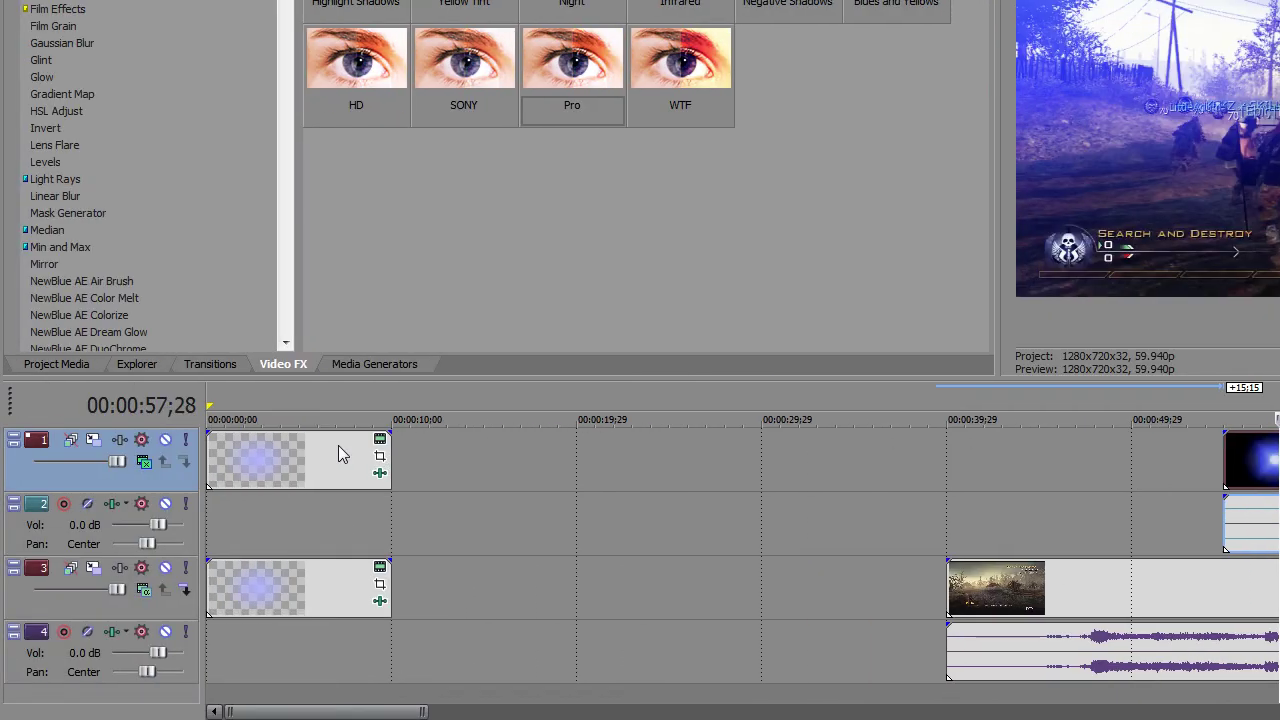
Lower the Starburst threshold on the track 3 gradient clip from 57.01 to 48.42
click(336, 445)
click(253, 456)
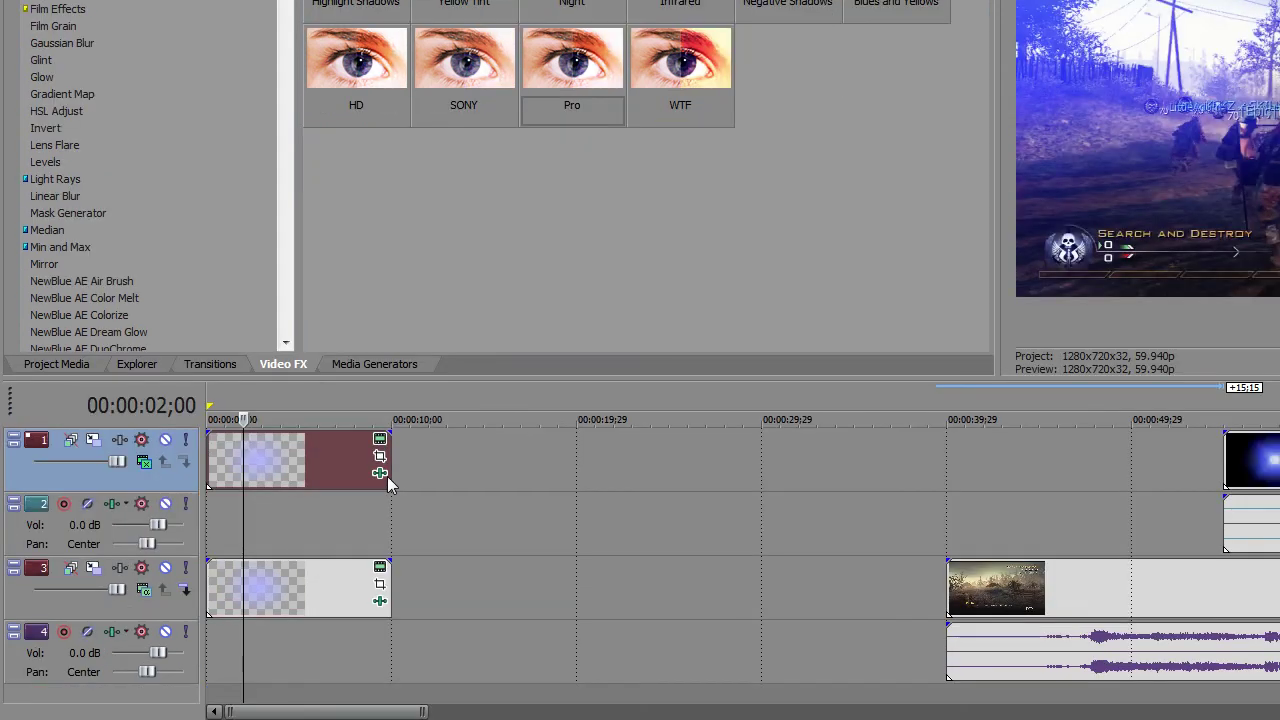
click(380, 472)
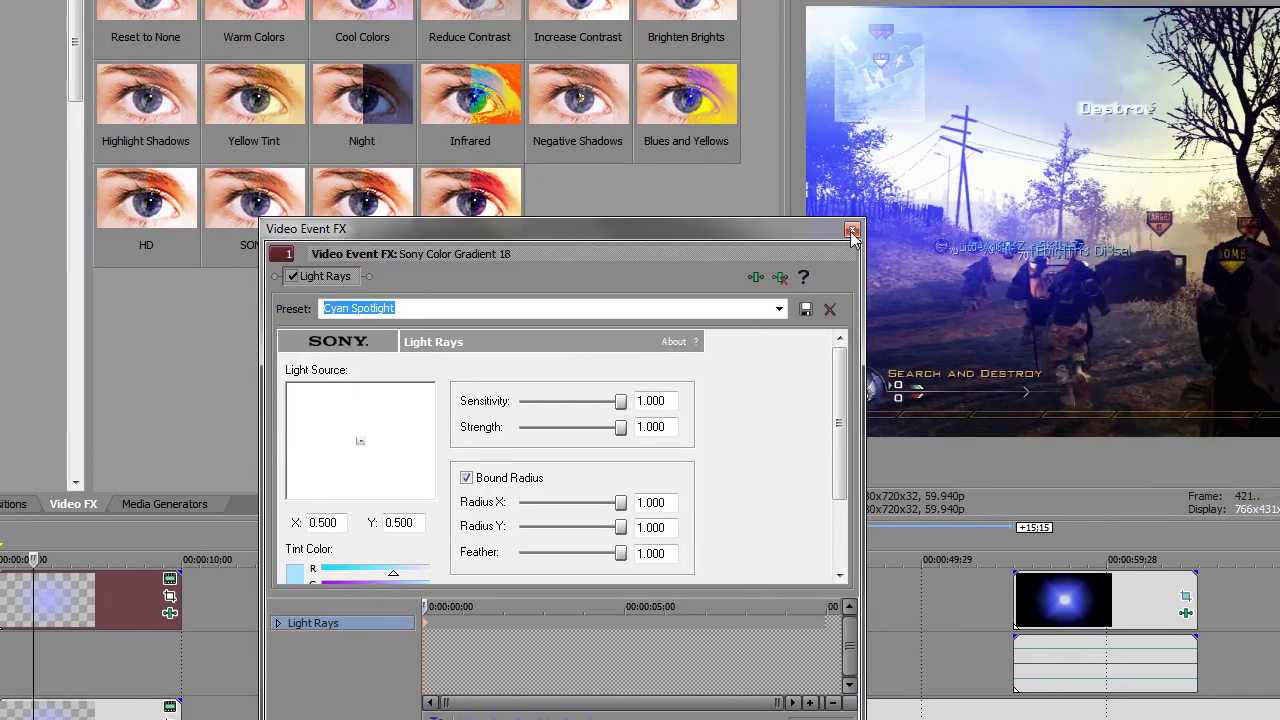
key(Escape)
click(378, 521)
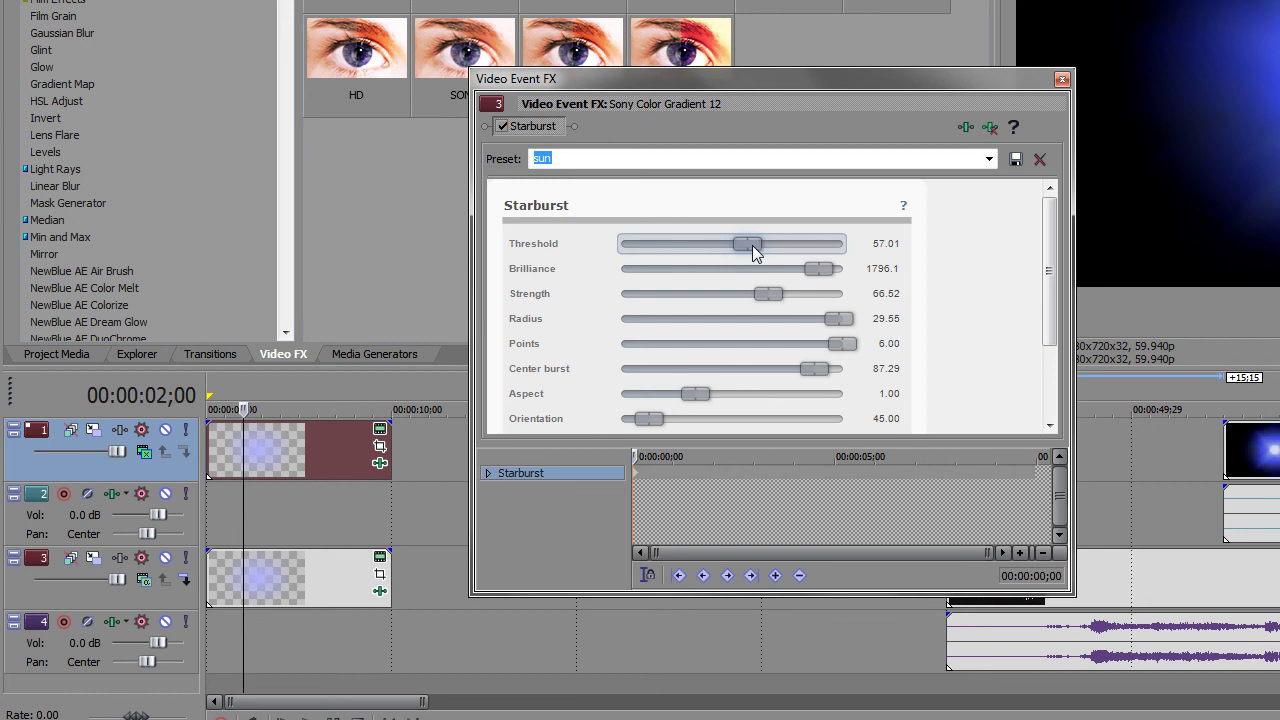
drag(752, 245, 734, 243)
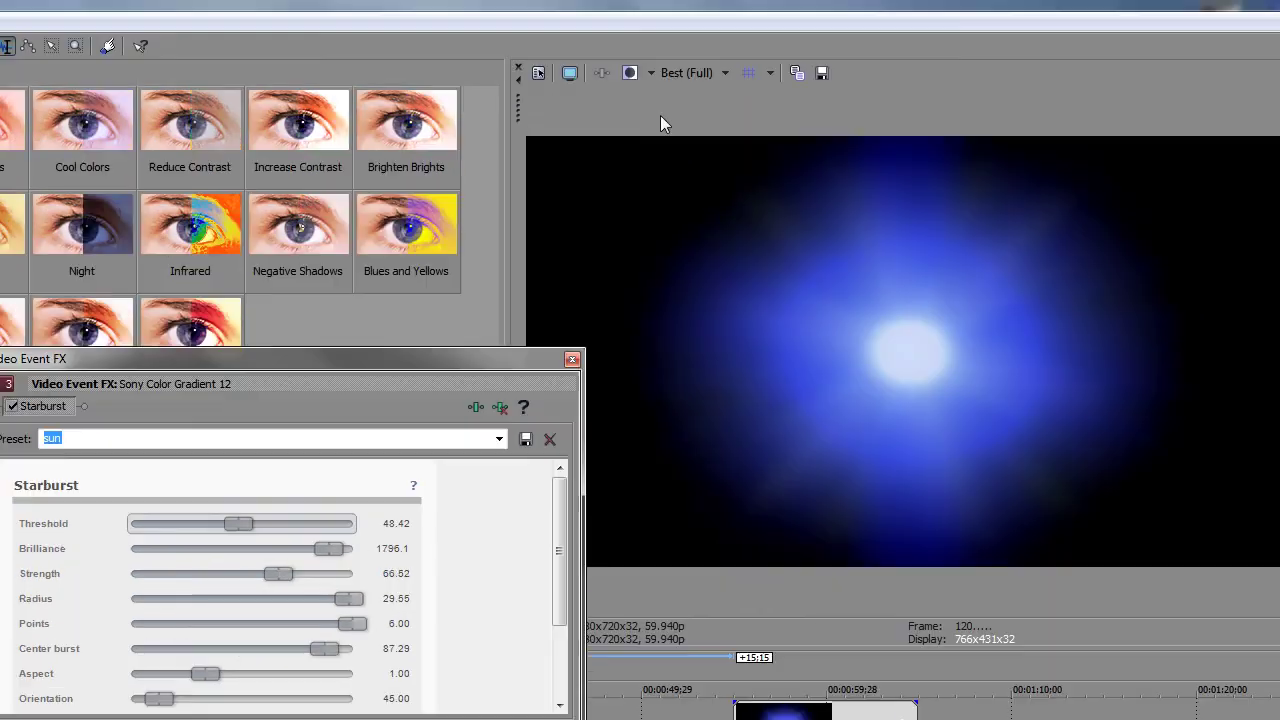
Switch preview to Draft (Auto) and try Starburst thresholds of 79.19, 71.49 and 69.68
click(690, 80)
mouse_move(738, 113)
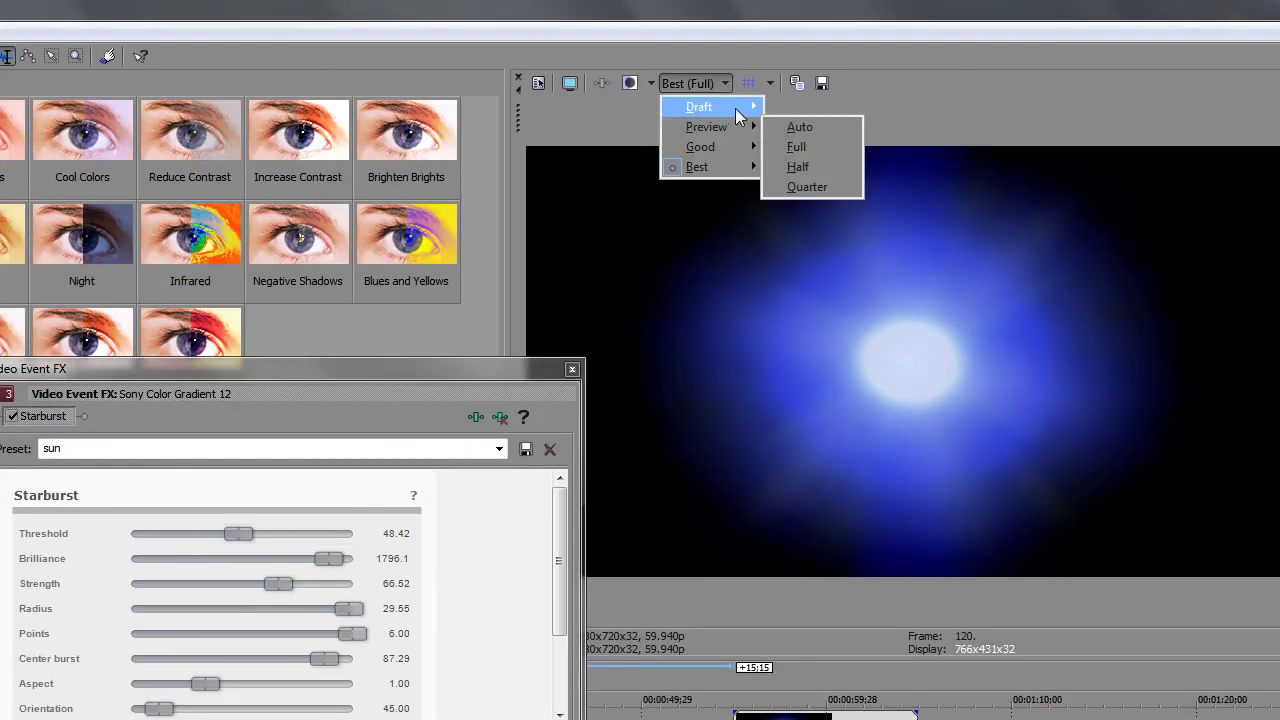
click(800, 127)
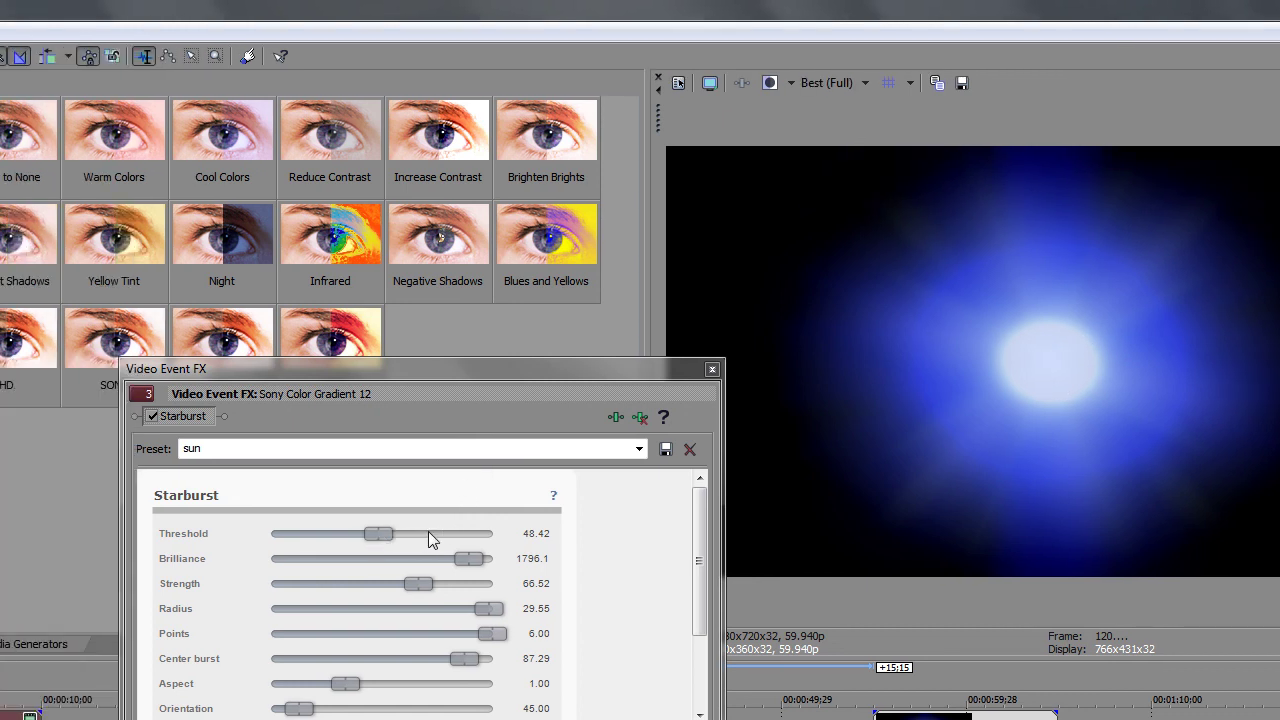
click(288, 533)
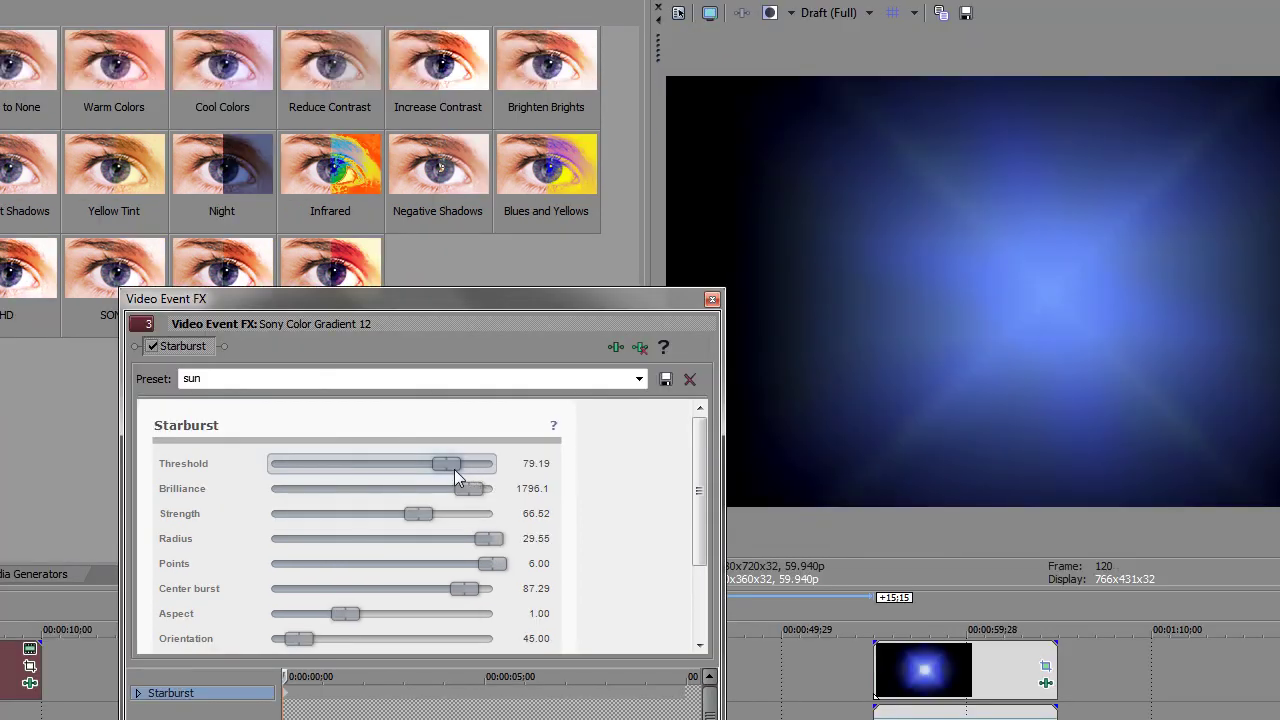
drag(454, 469, 431, 460)
click(831, 13)
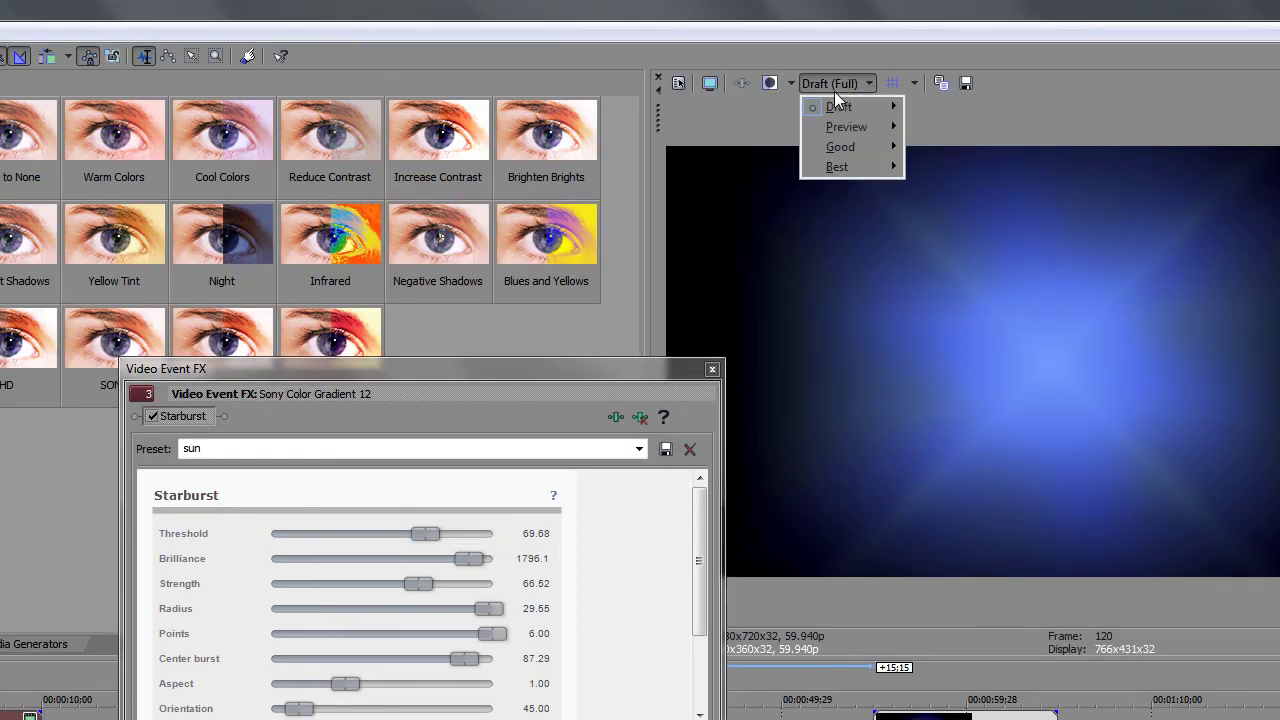
Restore Best (Full) preview and bring the Starburst threshold down through 64.71 to 62.90
mouse_move(863, 162)
click(940, 181)
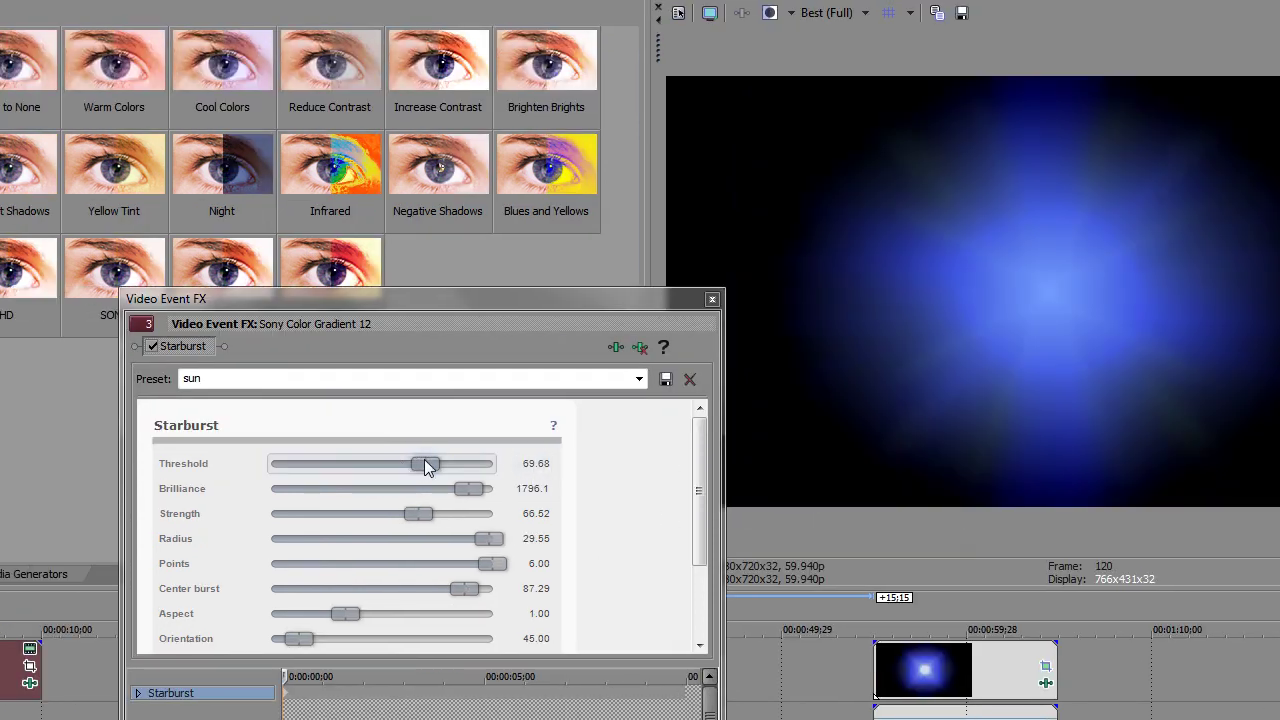
drag(417, 465, 409, 464)
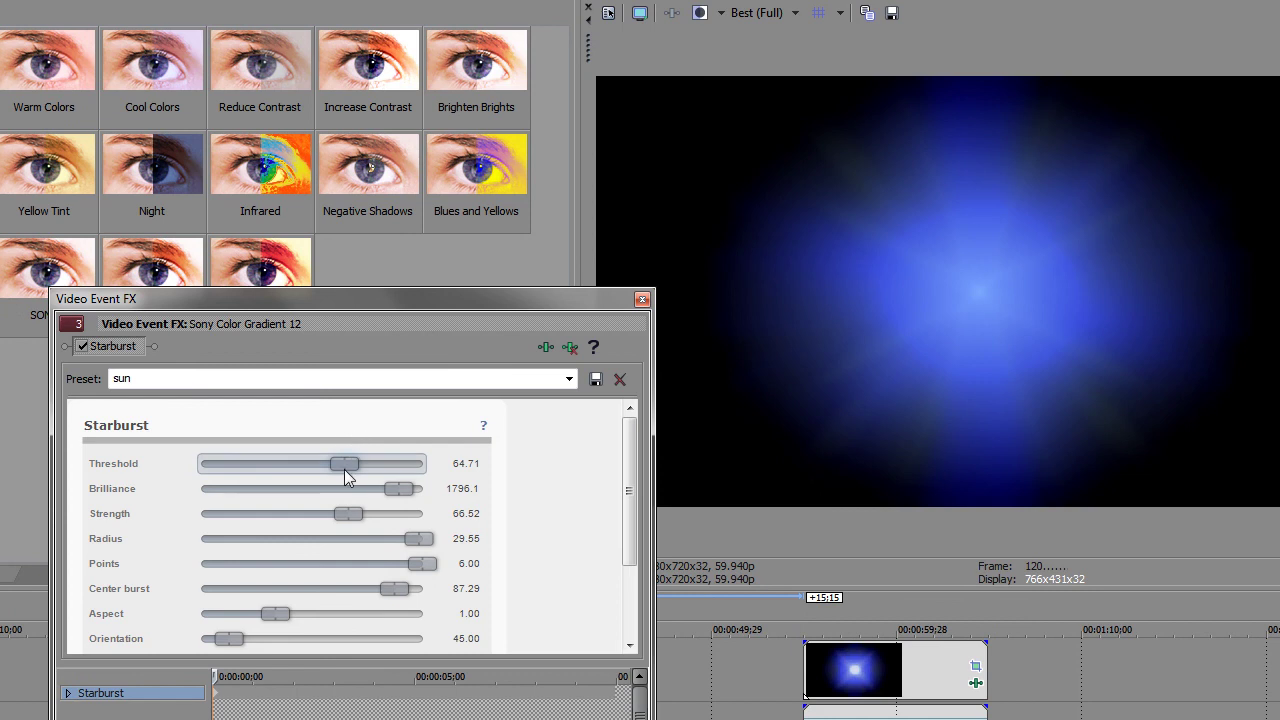
drag(271, 464, 267, 466)
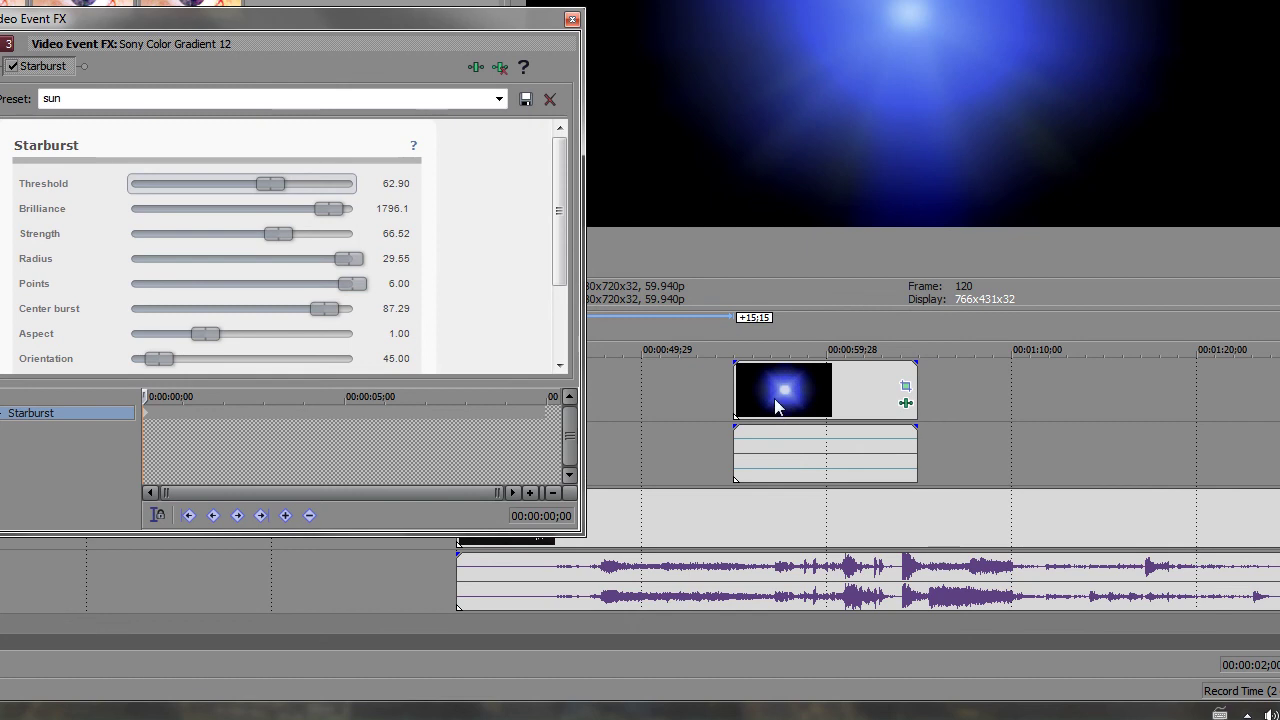
Move the playhead onto the sun event and close the Starburst settings window
click(771, 476)
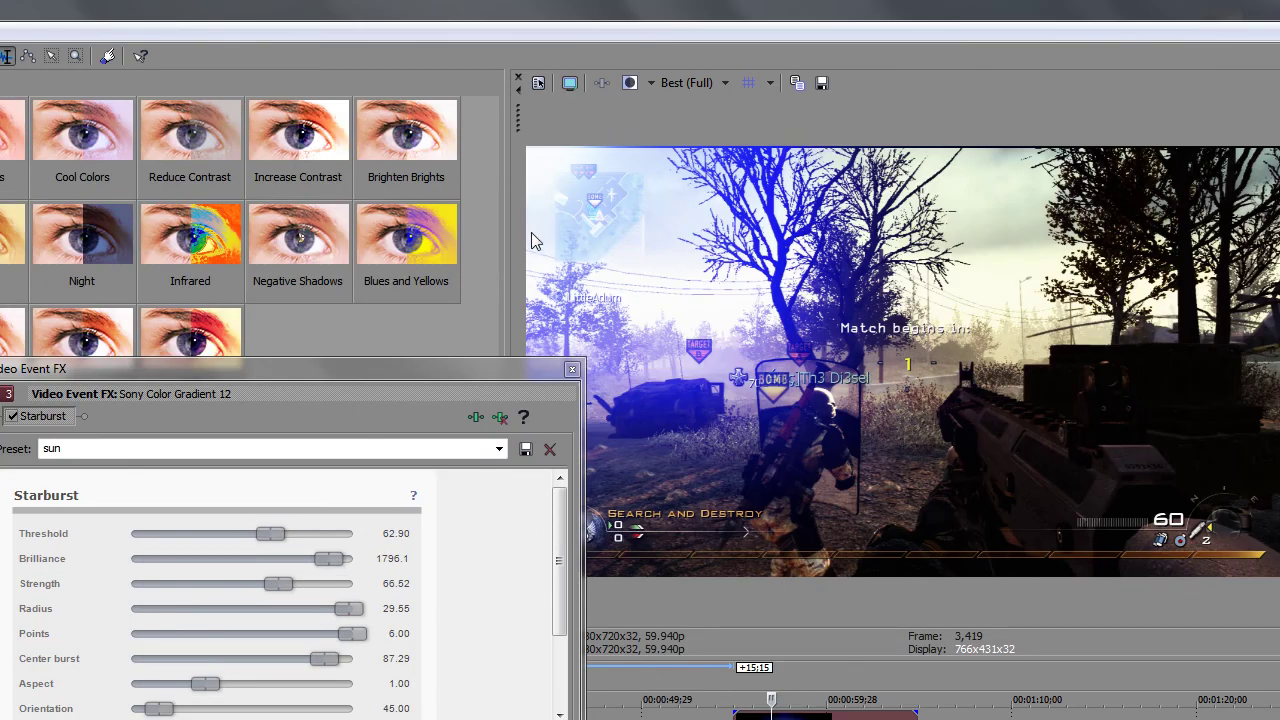
click(572, 369)
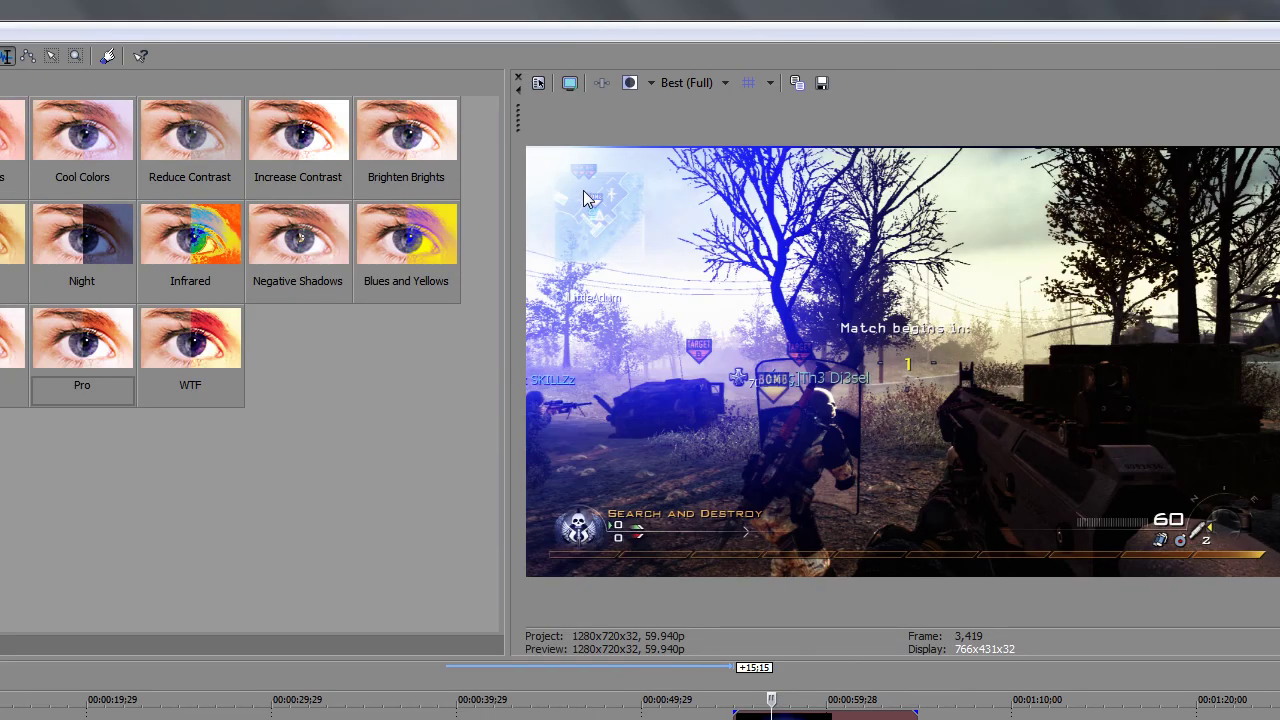